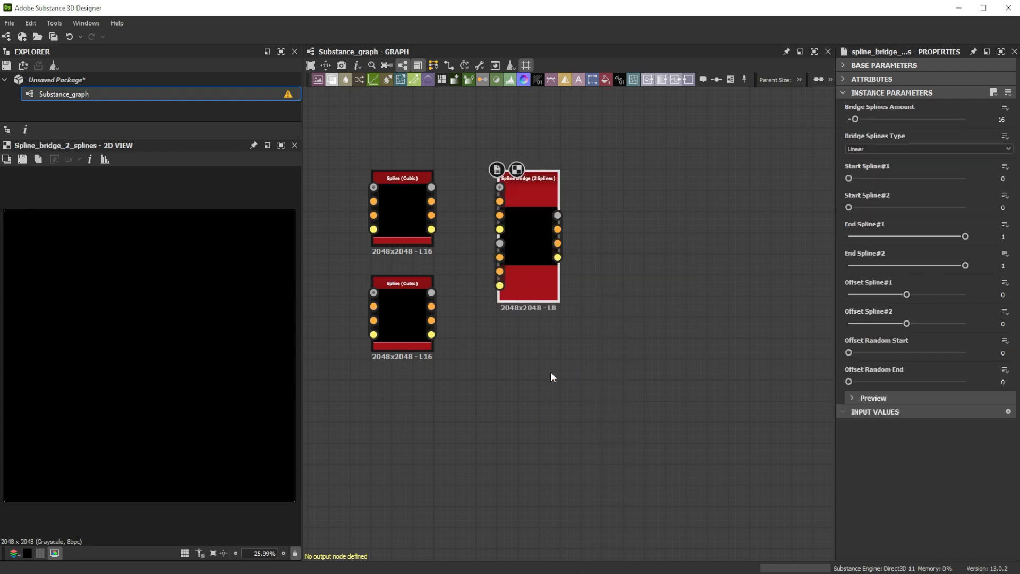
# Step: Set the Spline Bridge's Bridge Splines Amount to 20 and connect both Spline (Cubic) nodes to its two spline inputs
pyautogui.click(1001, 119)
pyautogui.press('Return')
pyautogui.moveTo(432, 215); pyautogui.dragTo(505, 215)
pyautogui.moveTo(502, 263); pyautogui.dragTo(418, 316)
# Step: Add a Spline Warp node and feed it with the outputs of the Spline Bridge (2 Splines) node
pyautogui.press('space')
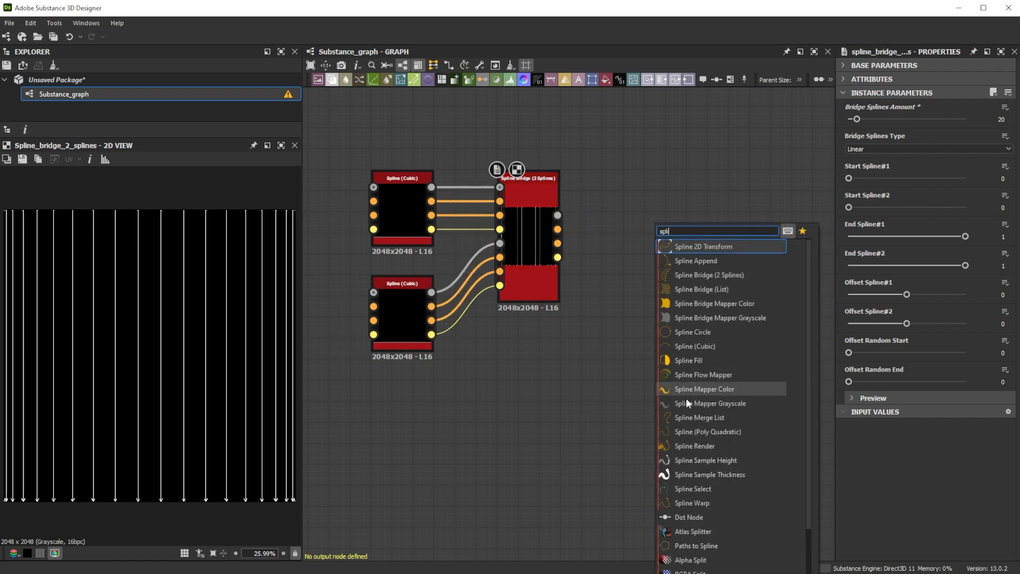
pyautogui.click(699, 503)
pyautogui.moveTo(557, 244); pyautogui.dragTo(651, 222)
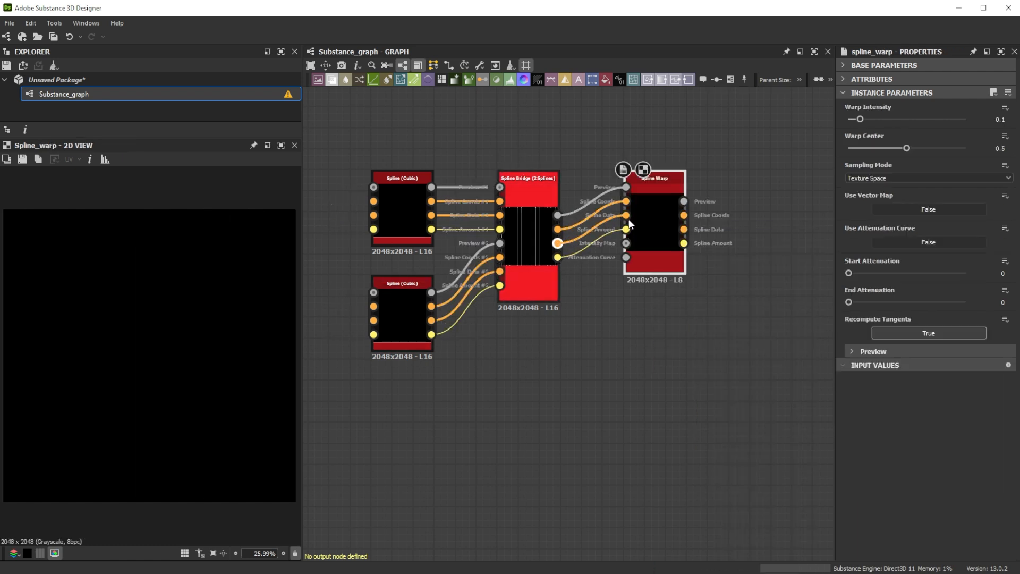
# Step: Enable Uniform Distribution on both Spline (Cubic) nodes
pyautogui.click(409, 204)
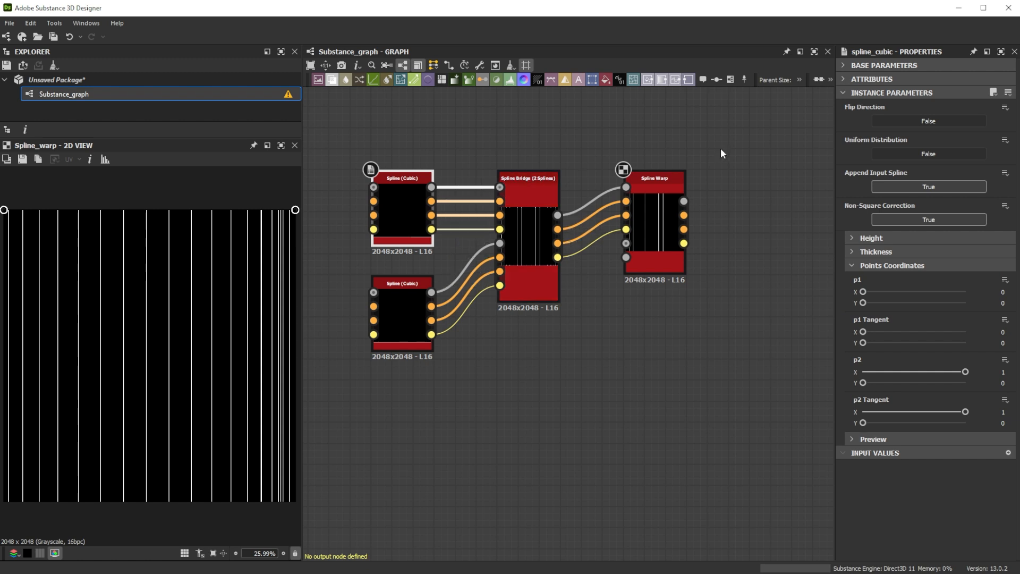
pyautogui.click(404, 304)
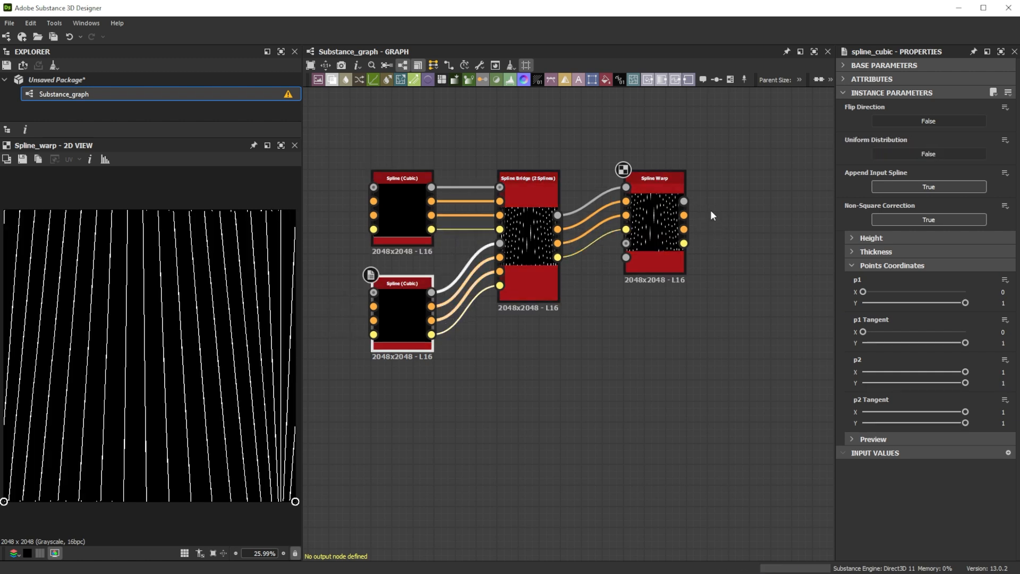
pyautogui.click(898, 151)
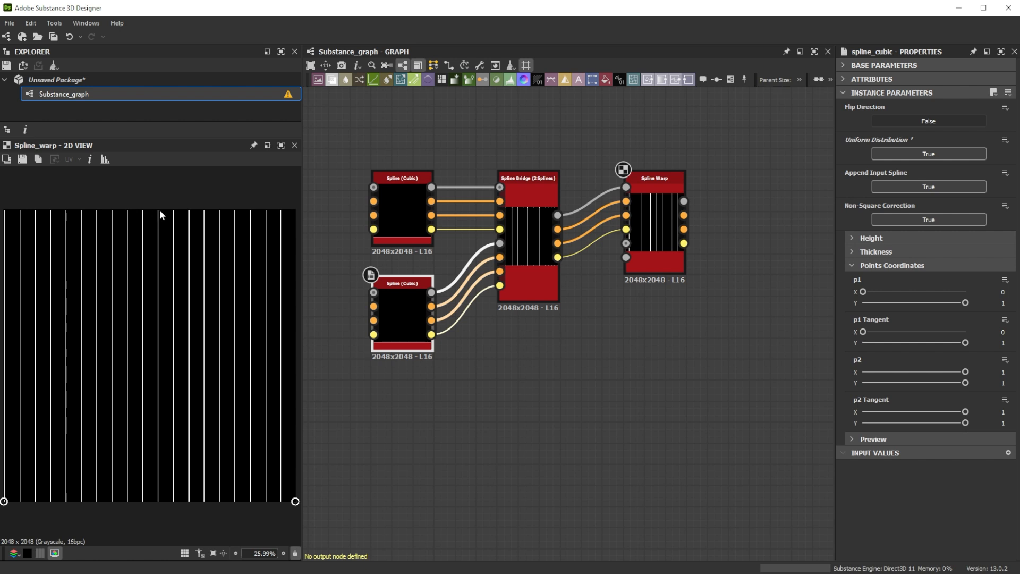
# Step: Add a Gradient Linear 2 node below the cubic splines and set its Tiling to 10
pyautogui.press('space')
pyautogui.write('grad')
pyautogui.click(464, 332)
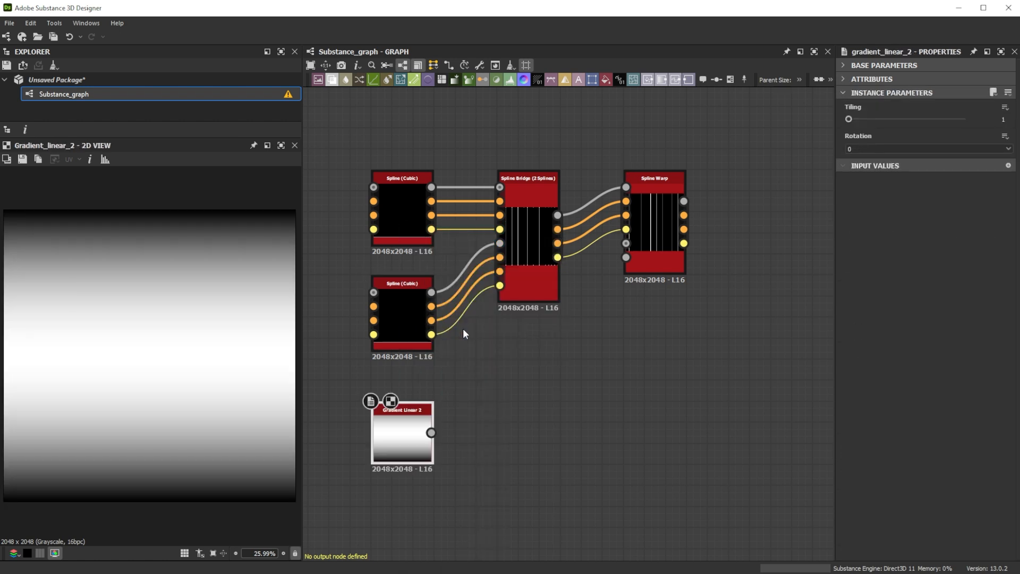
pyautogui.click(990, 119)
pyautogui.write('10')
pyautogui.press('Return')
# Step: Add a Blur HQ Grayscale node after the gradient and connect it to the Spline Warp's Intensity Map input
pyautogui.press('space')
pyautogui.write('blur')
pyautogui.click(450, 276)
pyautogui.moveTo(538, 433); pyautogui.dragTo(627, 244)
# Step: Preview the Spline Warp node and set its Warp Intensity to 0.05
pyautogui.doubleClick(655, 240)
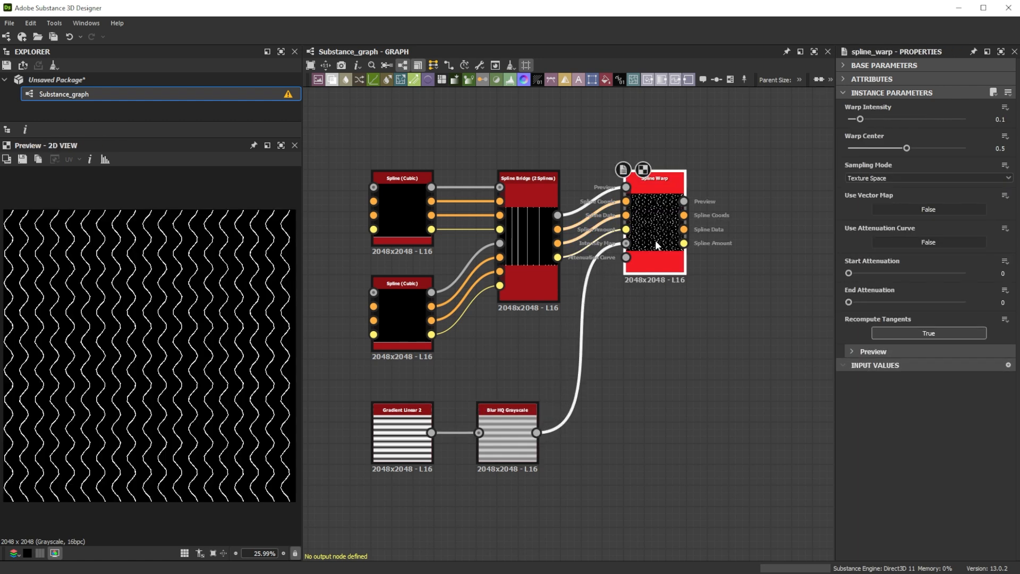
pyautogui.moveTo(991, 119); pyautogui.dragTo(1016, 119)
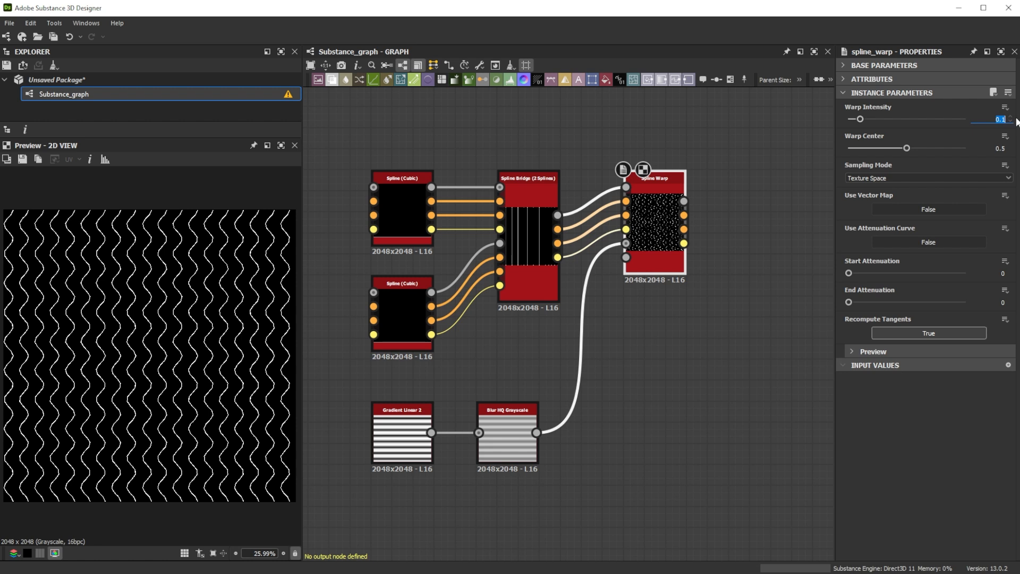
pyautogui.press('Return')
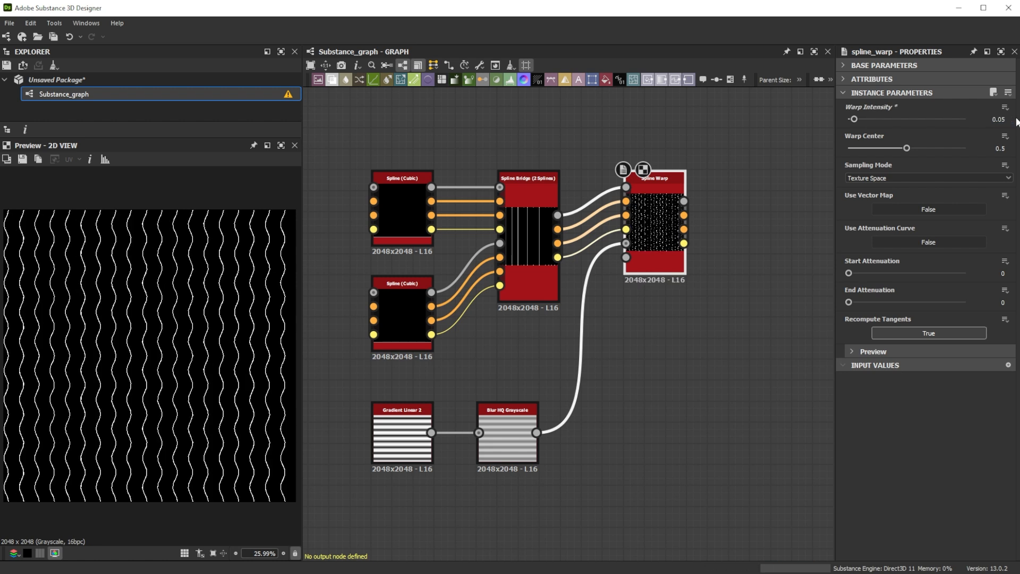
# Step: Add a Spline Sample Height node and connect the Spline Warp outputs to it
pyautogui.press('space')
pyautogui.write('hei')
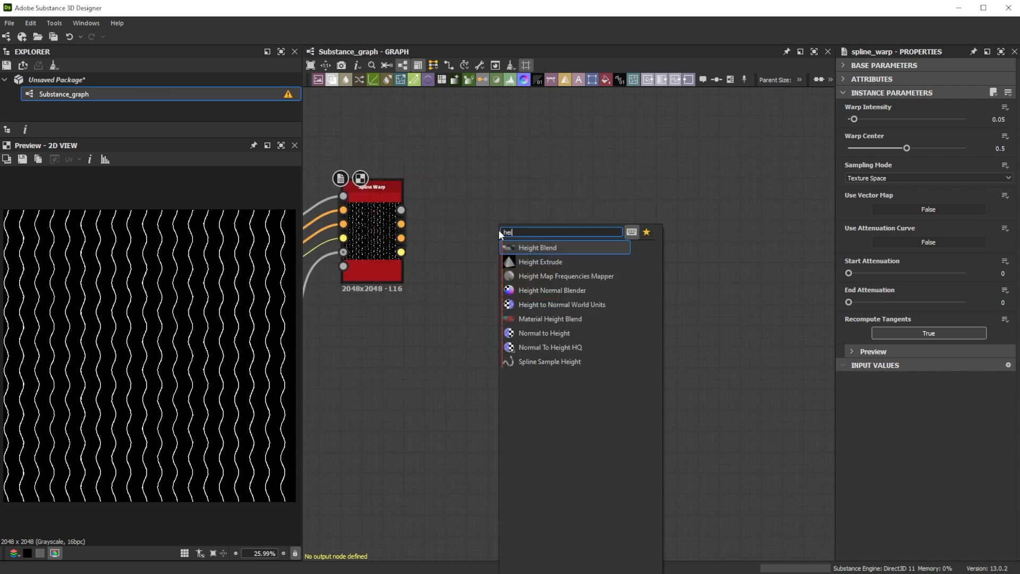
pyautogui.click(547, 363)
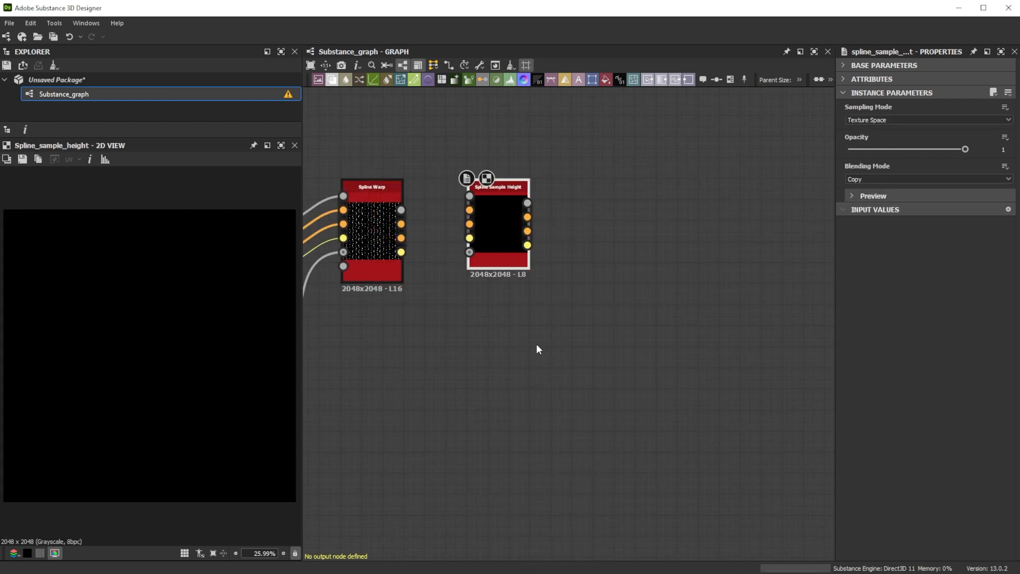
pyautogui.moveTo(401, 251); pyautogui.dragTo(470, 238)
# Step: Add a Spline 2D Transform node fed by the Spline Warp, set its Y offset to -0.05, and compare the two nodes
pyautogui.press('space')
pyautogui.write('2d')
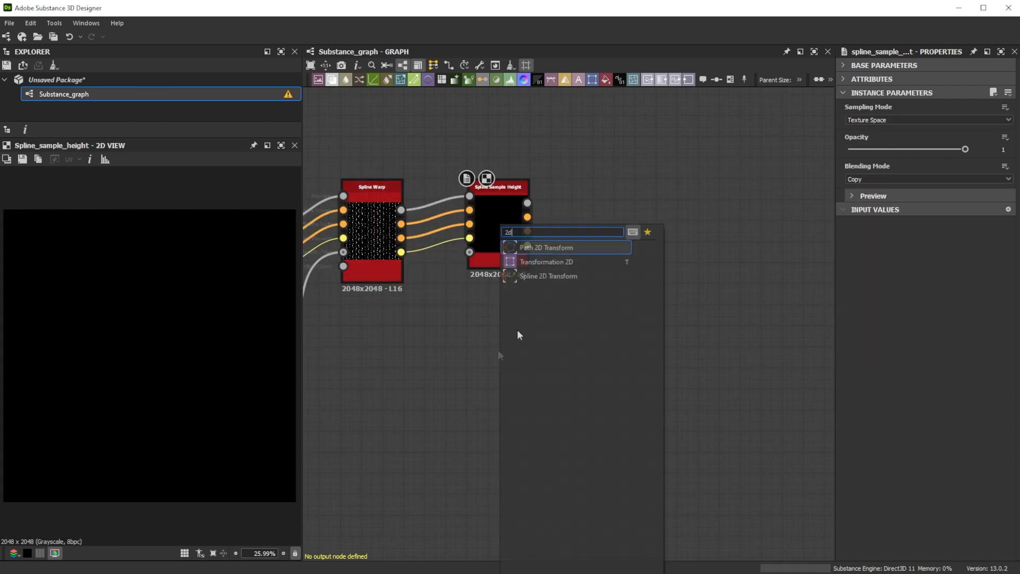
pyautogui.click(547, 276)
pyautogui.moveTo(401, 252); pyautogui.dragTo(469, 385)
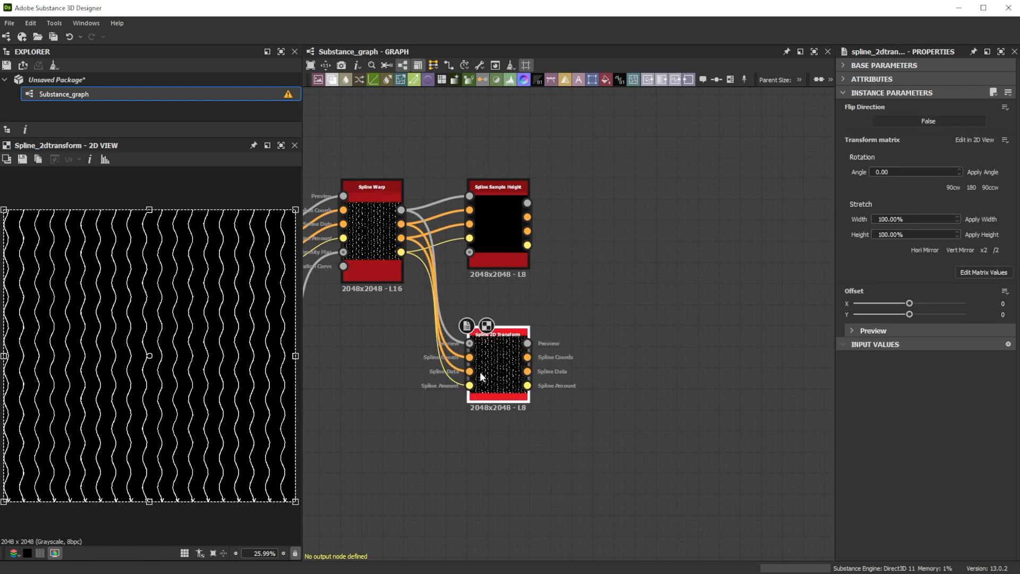
pyautogui.doubleClick(1003, 314)
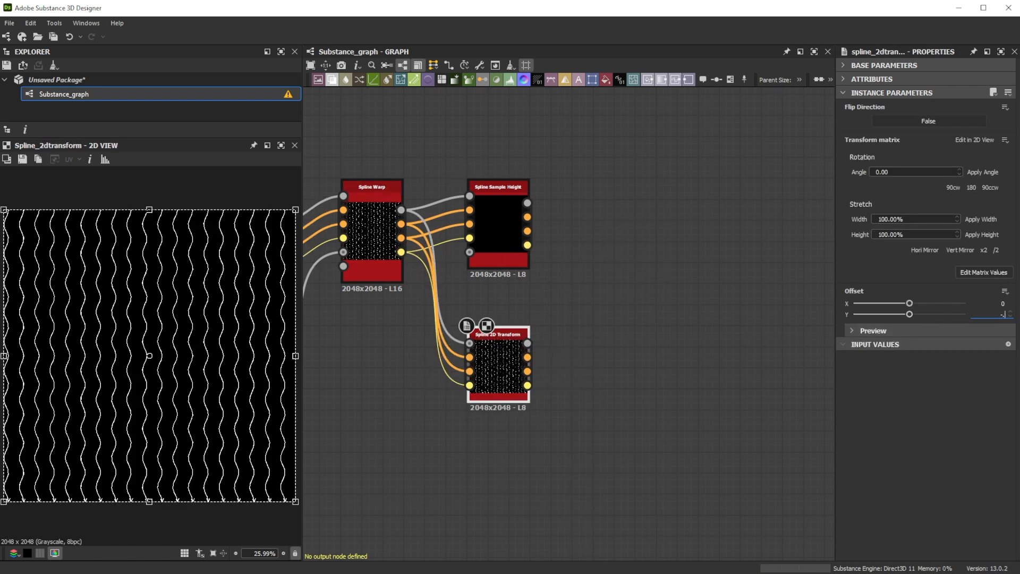
pyautogui.write('-.05')
pyautogui.press('Return')
pyautogui.click(374, 245)
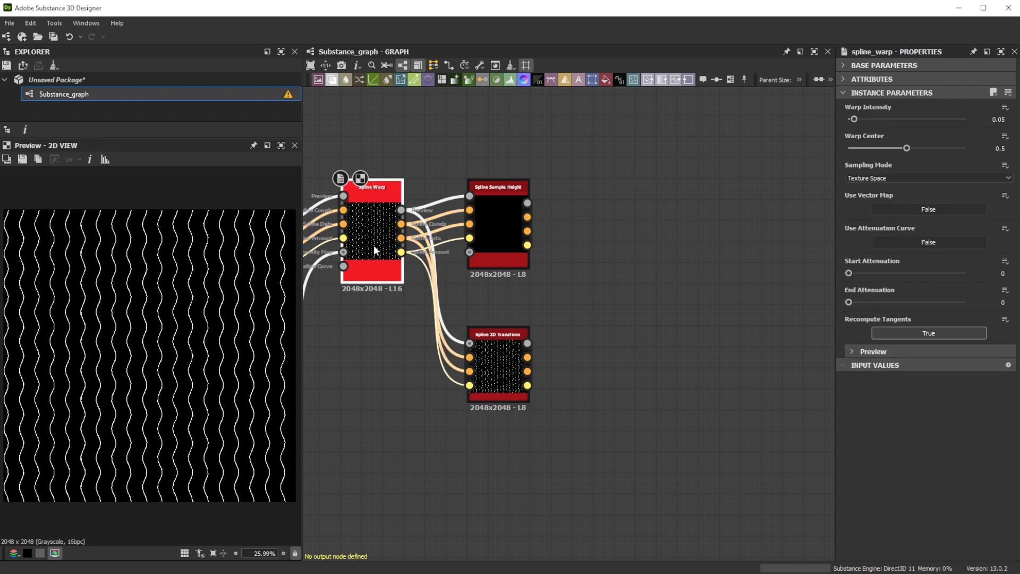
pyautogui.click(499, 363)
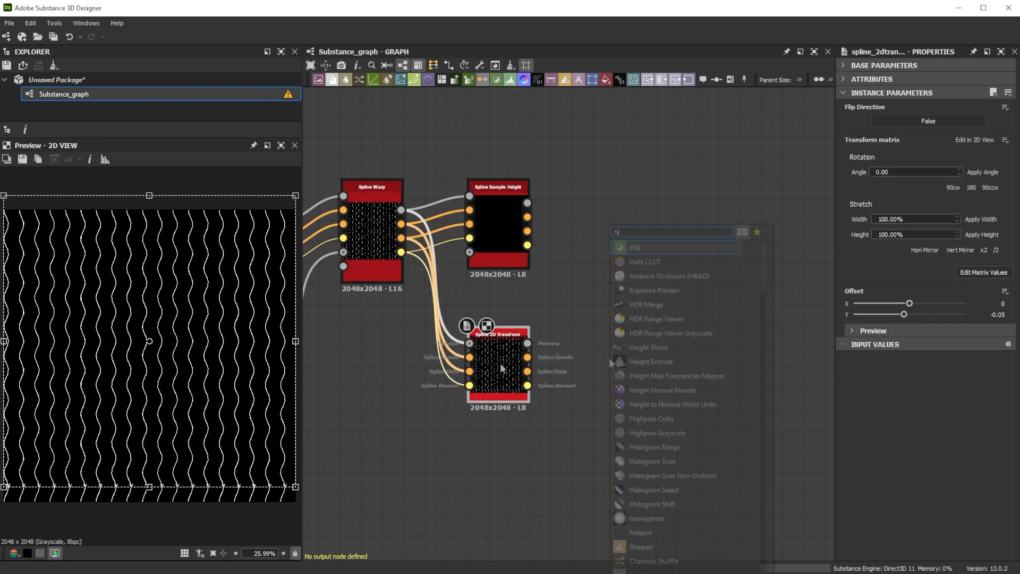
# Step: Add a second Spline Sample Height node and connect the Spline 2D Transform outputs to it
pyautogui.press('space')
pyautogui.write('he')
pyautogui.click(645, 361)
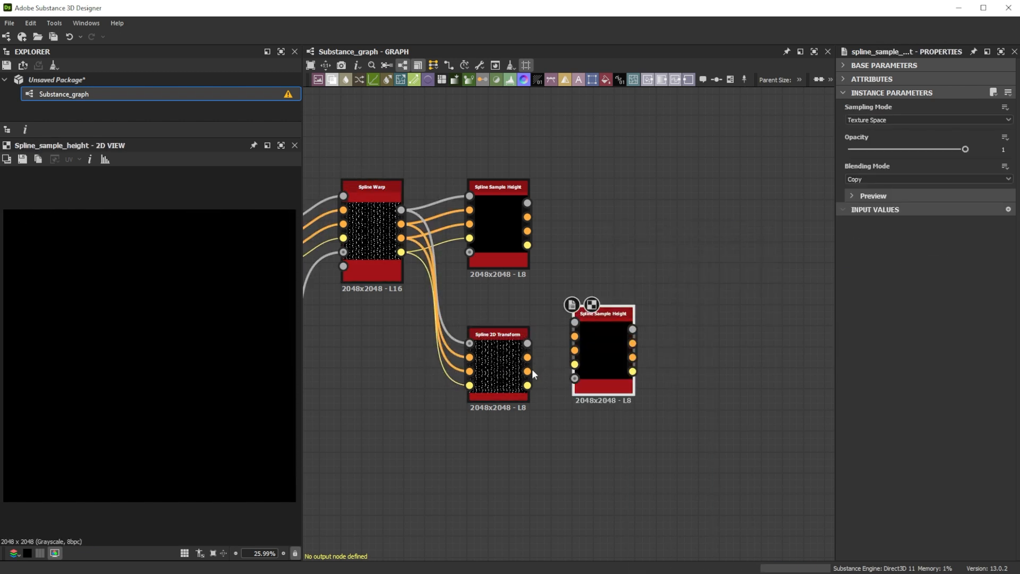
pyautogui.moveTo(527, 370); pyautogui.dragTo(585, 356)
# Step: Add a Spline Append node and connect both Spline Sample Height nodes to its two spline inputs
pyautogui.press('space')
pyautogui.write('app')
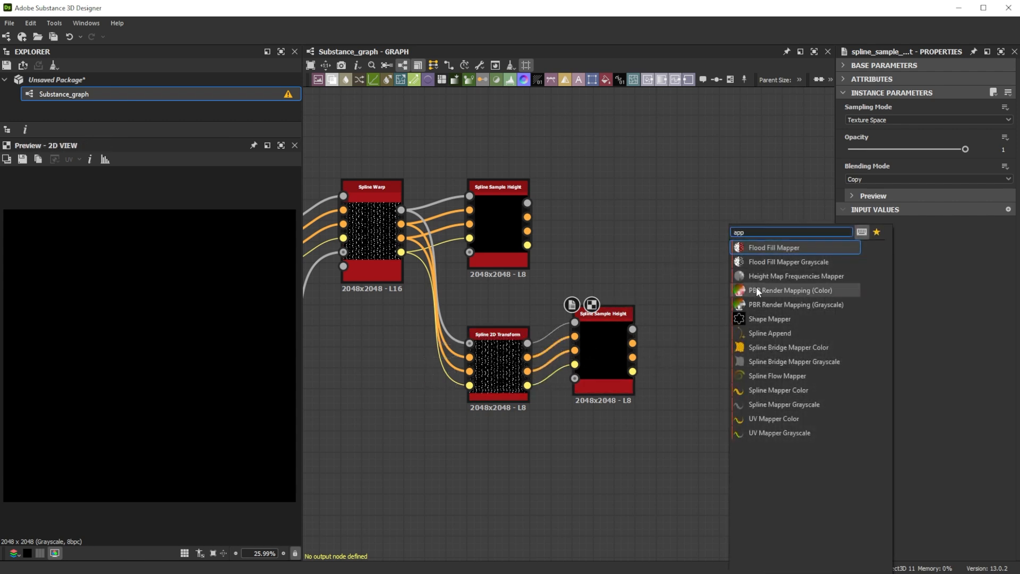
pyautogui.click(780, 334)
pyautogui.moveTo(528, 231); pyautogui.dragTo(693, 237)
pyautogui.moveTo(701, 280); pyautogui.dragTo(632, 371)
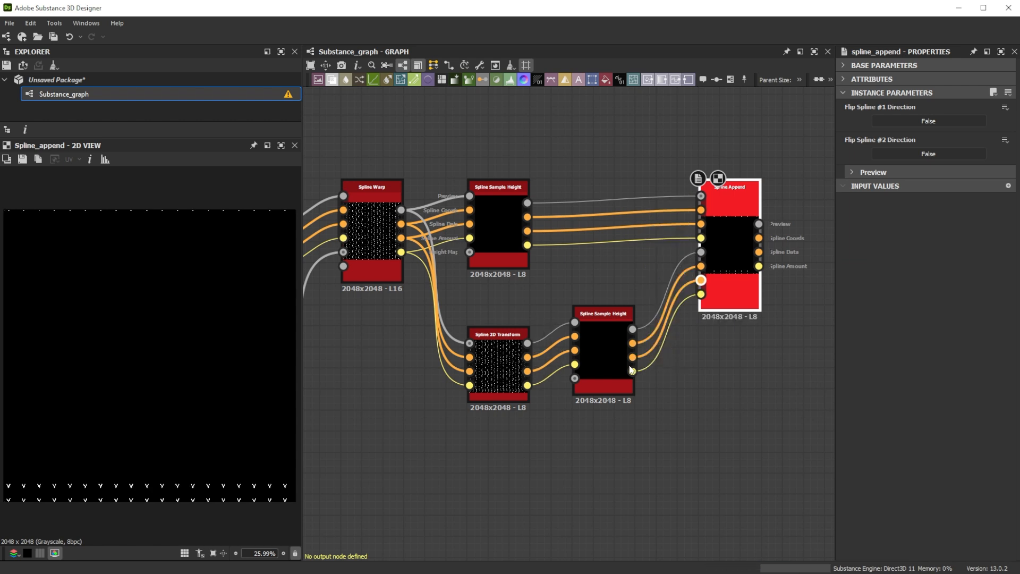
# Step: Add another Gradient Linear 2 node above the cubic splines and set its Tiling to 20
pyautogui.click(624, 466)
pyautogui.scroll(-3, 624, 466)
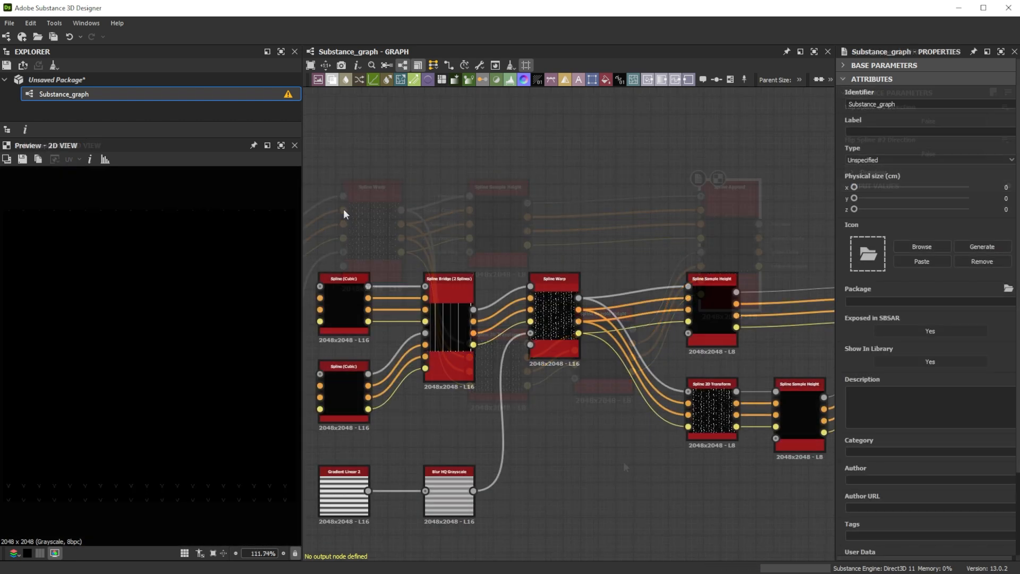
pyautogui.scroll(2, 343, 211)
pyautogui.press('space')
pyautogui.write('gr')
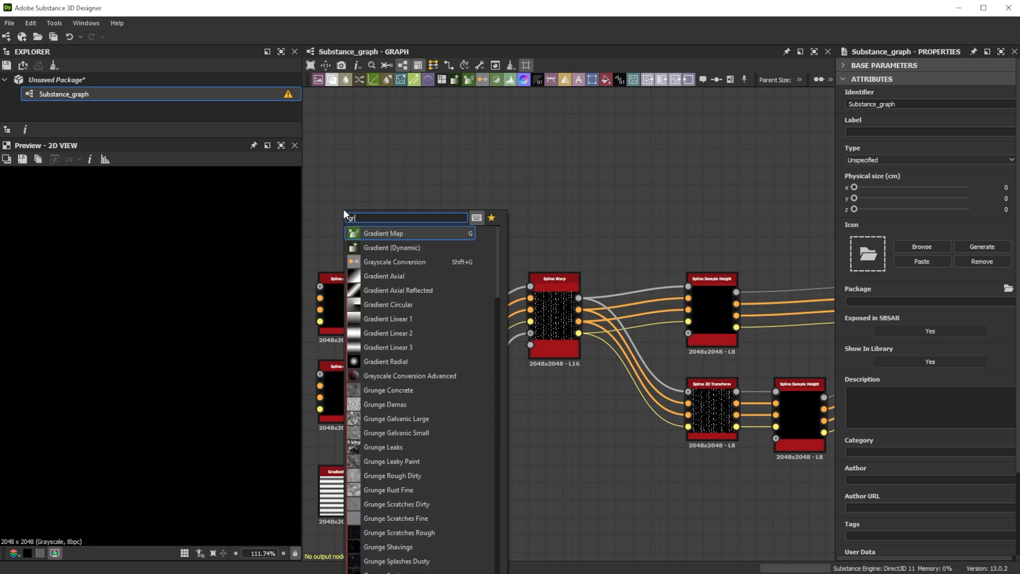
pyautogui.click(387, 333)
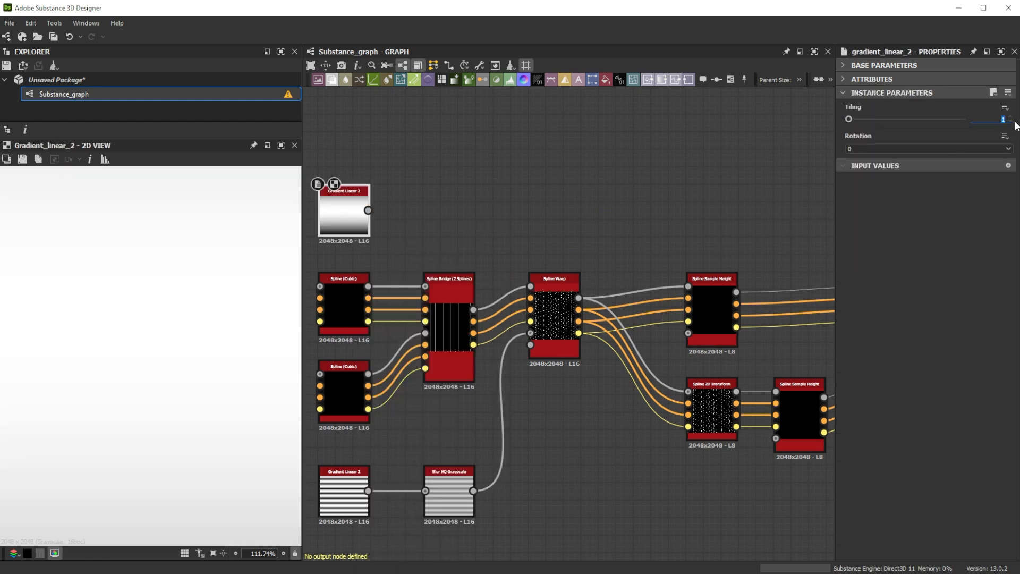
pyautogui.press('Return')
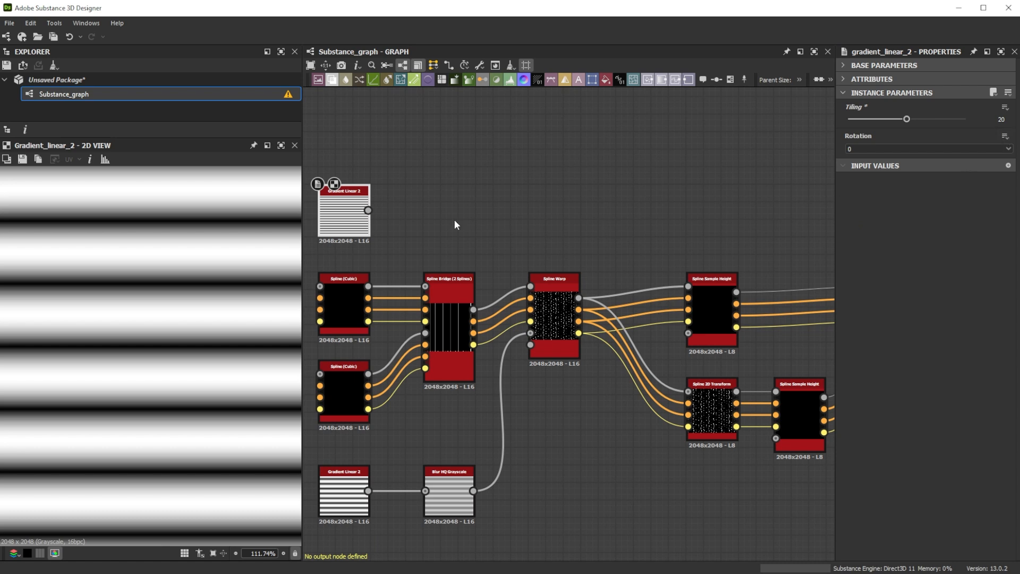
# Step: Add a Blur HQ Grayscale node to the output of the gradient with Tiling 20
pyautogui.moveTo(368, 210); pyautogui.dragTo(409, 213)
pyautogui.write('blur')
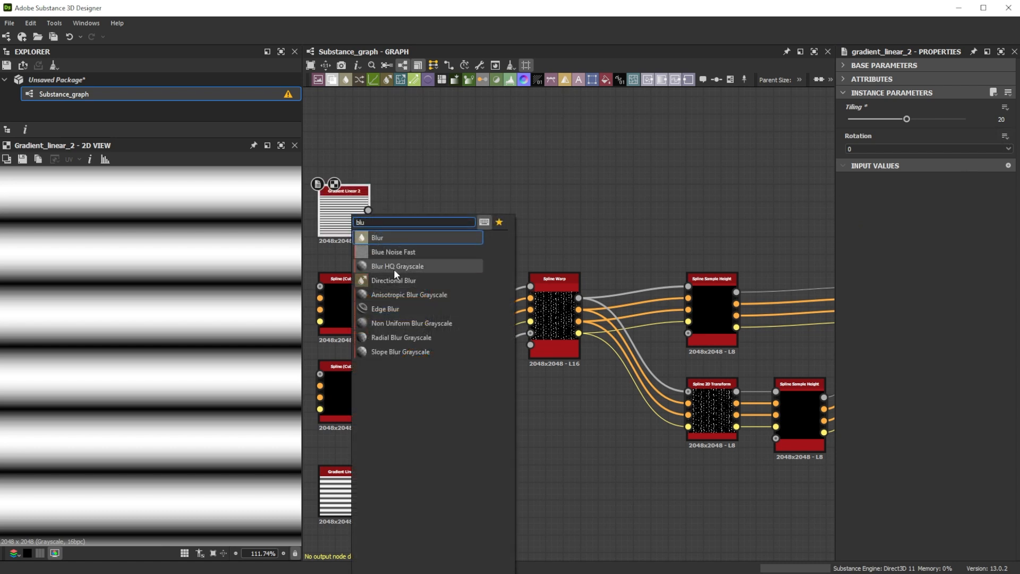
pyautogui.click(394, 268)
# Step: Add an Auto Levels node after the new blur, connect it to the first Spline Sample Height's Height Map input, and preview that node
pyautogui.press('space')
pyautogui.write('aut')
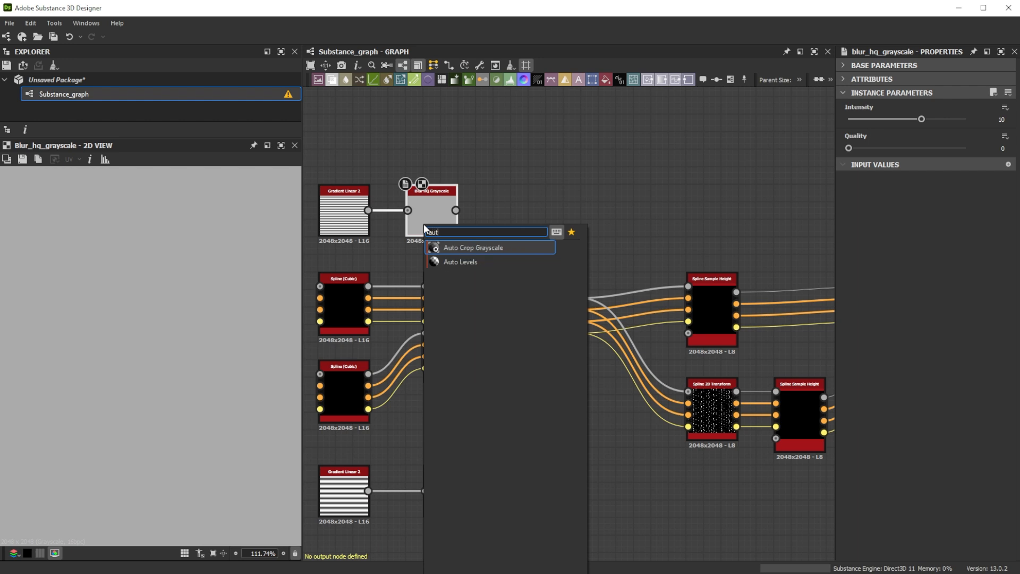
pyautogui.click(454, 263)
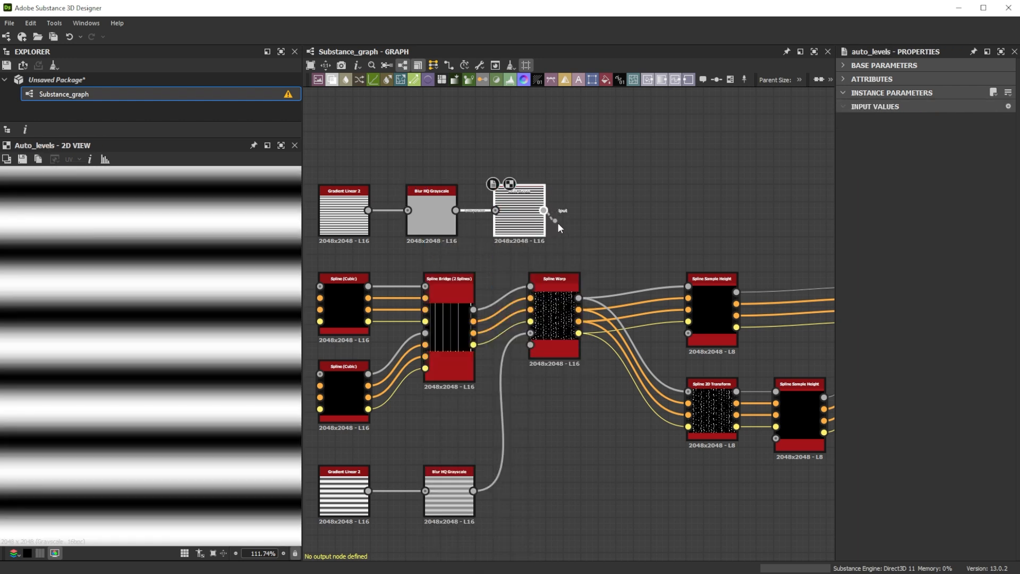
pyautogui.moveTo(632, 292); pyautogui.dragTo(687, 334)
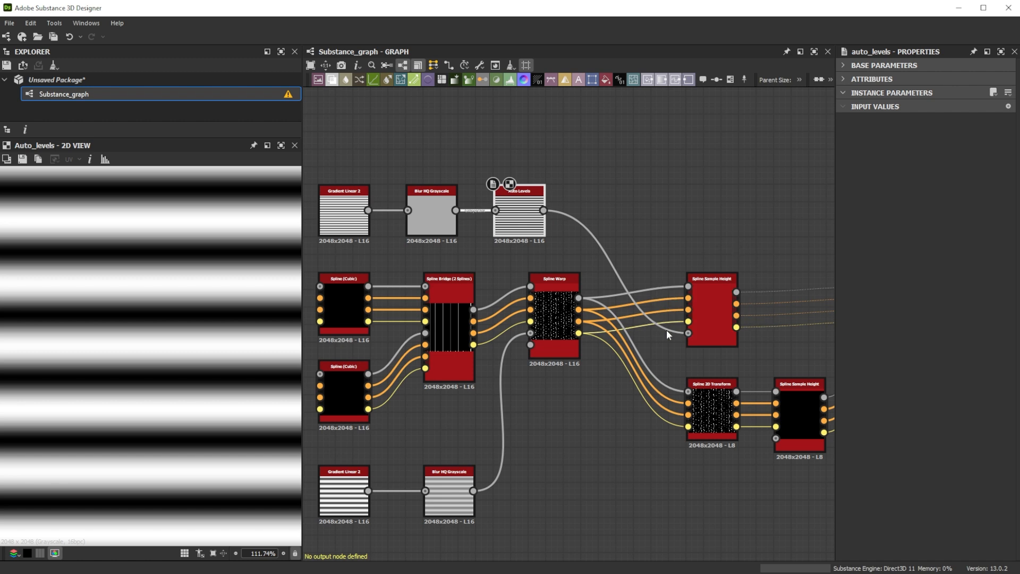
pyautogui.doubleClick(709, 319)
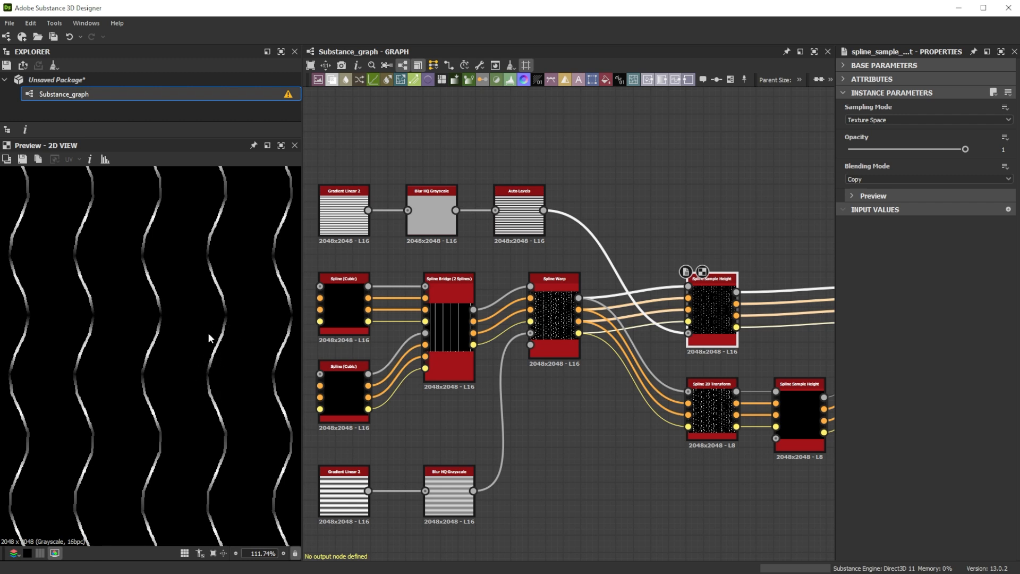
# Step: Add a Transformation 2D node after Auto Levels and set its Y offset to -0.025
pyautogui.moveTo(544, 210); pyautogui.dragTo(582, 210)
pyautogui.write('tr')
pyautogui.click(627, 231)
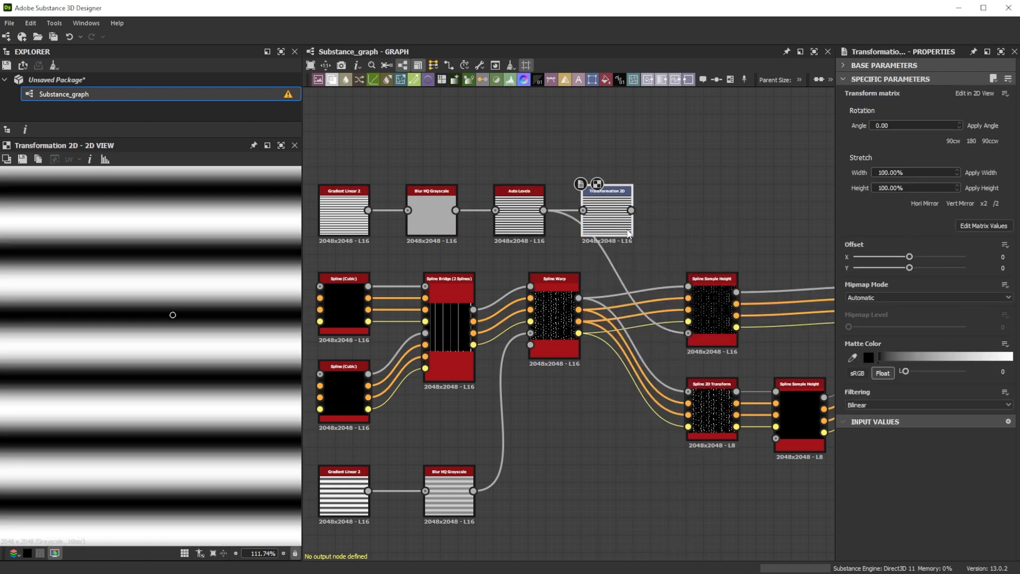
pyautogui.click(1002, 270)
pyautogui.write('-0.025')
pyautogui.press('Return')
# Step: Connect the Transformation 2D to the second Spline Sample Height's Height Map input and preview both height-sampled spline sets
pyautogui.moveTo(631, 211); pyautogui.dragTo(796, 421)
pyautogui.doubleClick(796, 420)
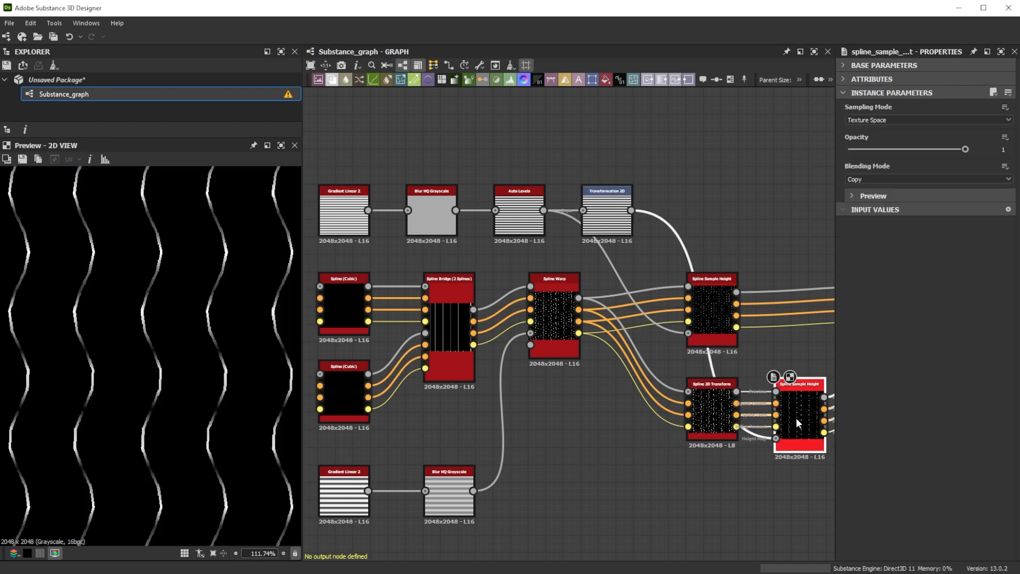
pyautogui.click(706, 317)
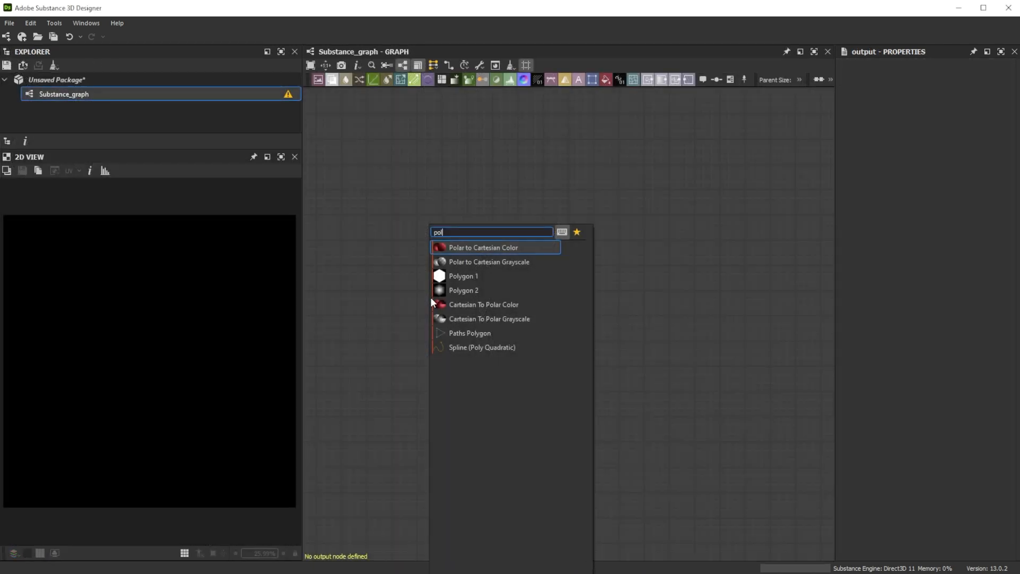
# Step: Add a Spline (Poly Quadratic) node with 3 points, placing p1 at about 0.33, 0.26, p2 at 0.51, 0.38 and p3 at 0.71, 0.44
pyautogui.click(461, 349)
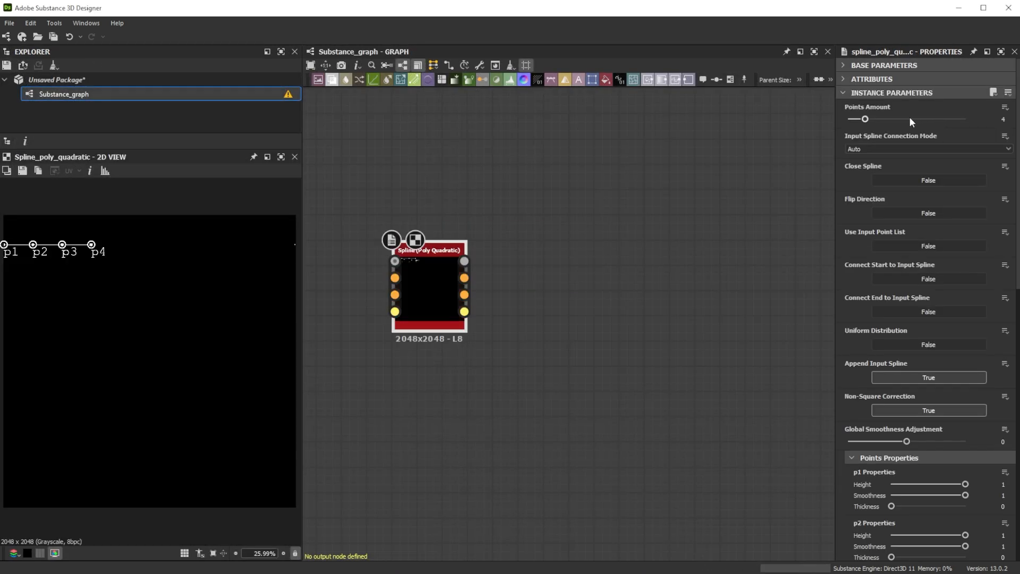
pyautogui.moveTo(857, 118); pyautogui.dragTo(848, 119)
pyautogui.moveTo(62, 244); pyautogui.dragTo(152, 325)
pyautogui.moveTo(4, 245); pyautogui.dragTo(100, 290)
# Step: Enable Show Thickness Envelope for the poly quadratic spline and set the height of p1 and p3 to 0.3
pyautogui.scroll(-9, 892, 212)
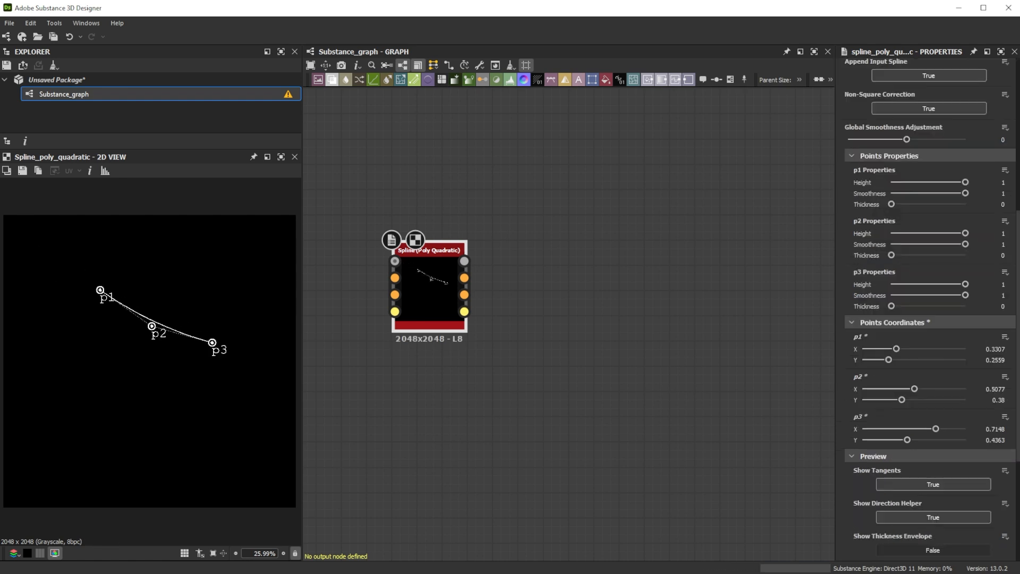
pyautogui.click(935, 550)
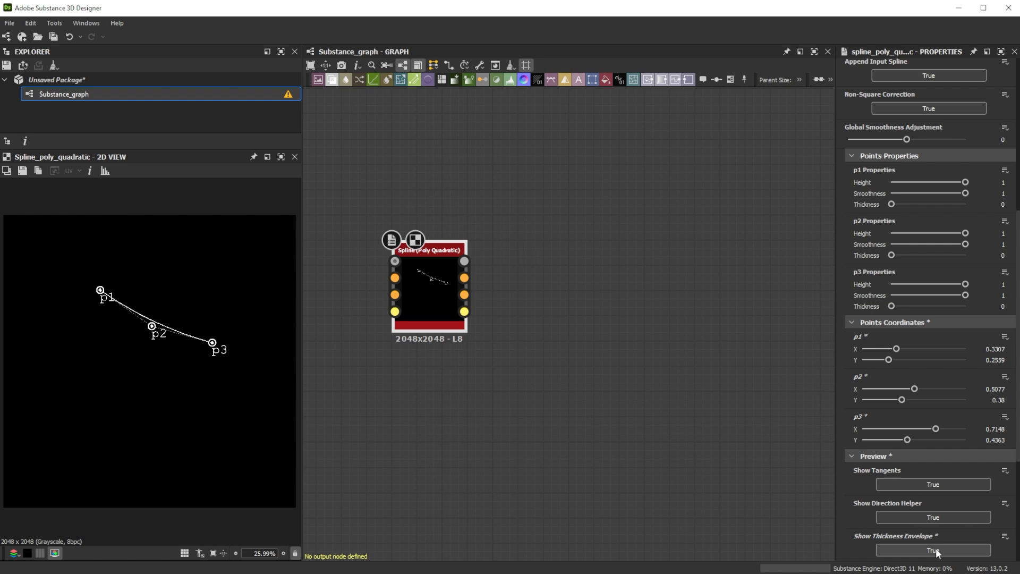
pyautogui.write('0.3')
pyautogui.doubleClick(1000, 285)
pyautogui.write('0.3')
# Step: Set the poly quadratic spline's point thickness to 0.2 for p1, 0.5 for p2 and 0.2 for p3
pyautogui.click(1000, 205)
pyautogui.doubleClick(999, 205)
pyautogui.write('.2')
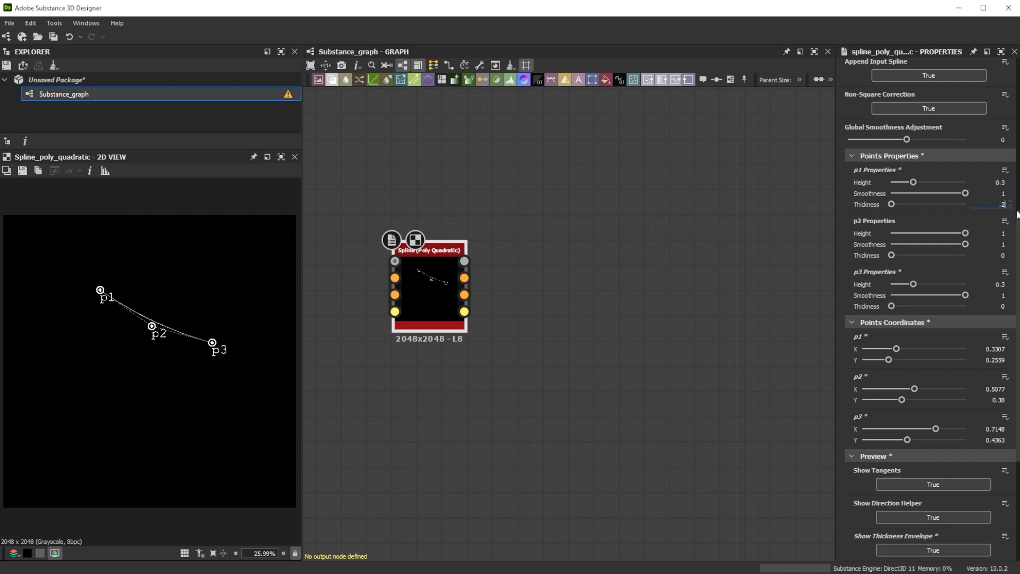
pyautogui.doubleClick(999, 256)
pyautogui.write('.5')
pyautogui.doubleClick(999, 306)
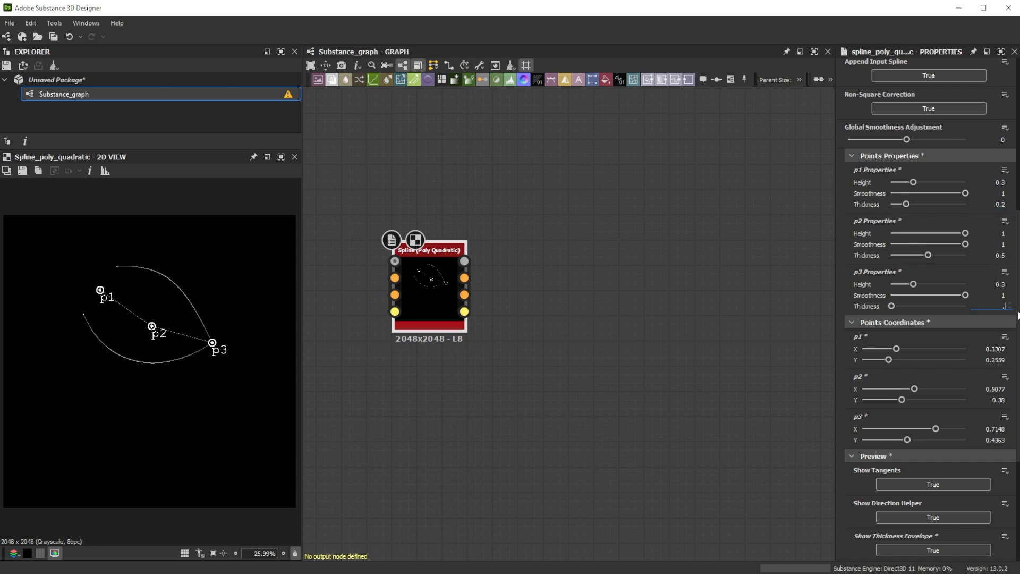
pyautogui.write('.2')
pyautogui.press('Return')
# Step: Chain a duplicate Spline (Poly Quadratic) node after the original and feed its spline outputs into a new Scatter on Spline Grayscale node
pyautogui.hotkey('ctrl', 'd')
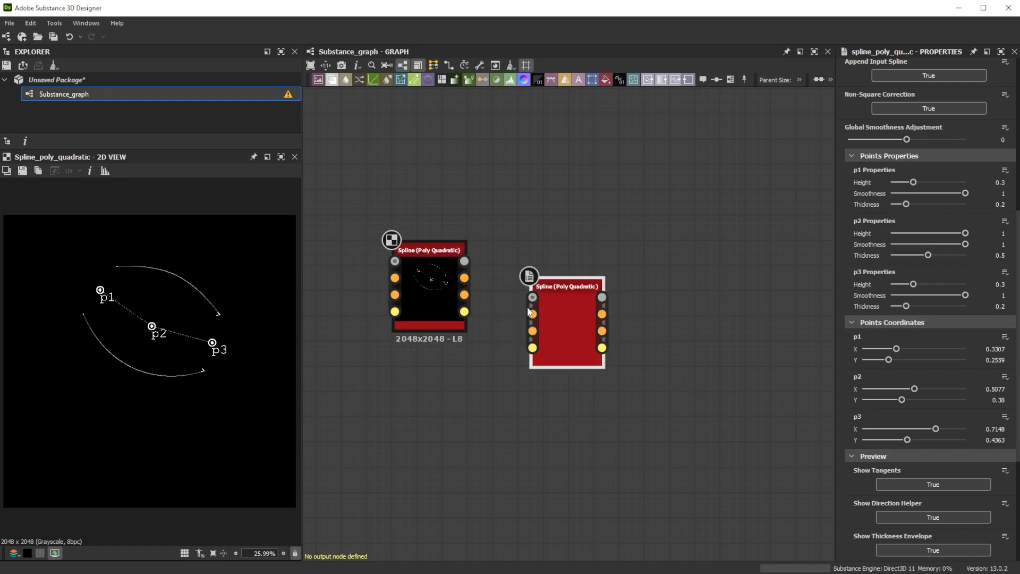
pyautogui.moveTo(556, 302); pyautogui.dragTo(571, 266)
pyautogui.moveTo(464, 294); pyautogui.dragTo(550, 298)
pyautogui.press('space')
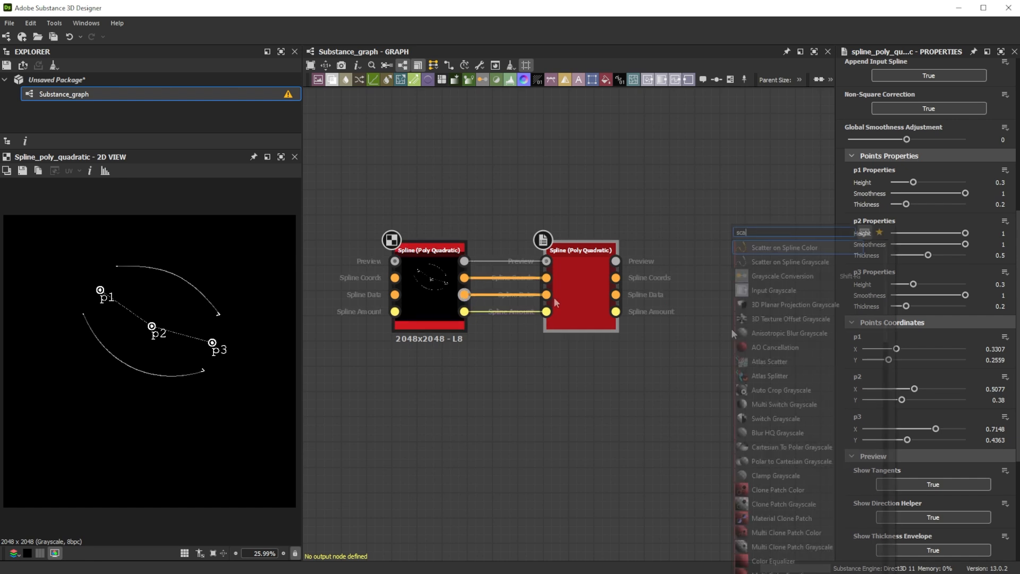
pyautogui.write('scatt')
pyautogui.click(773, 264)
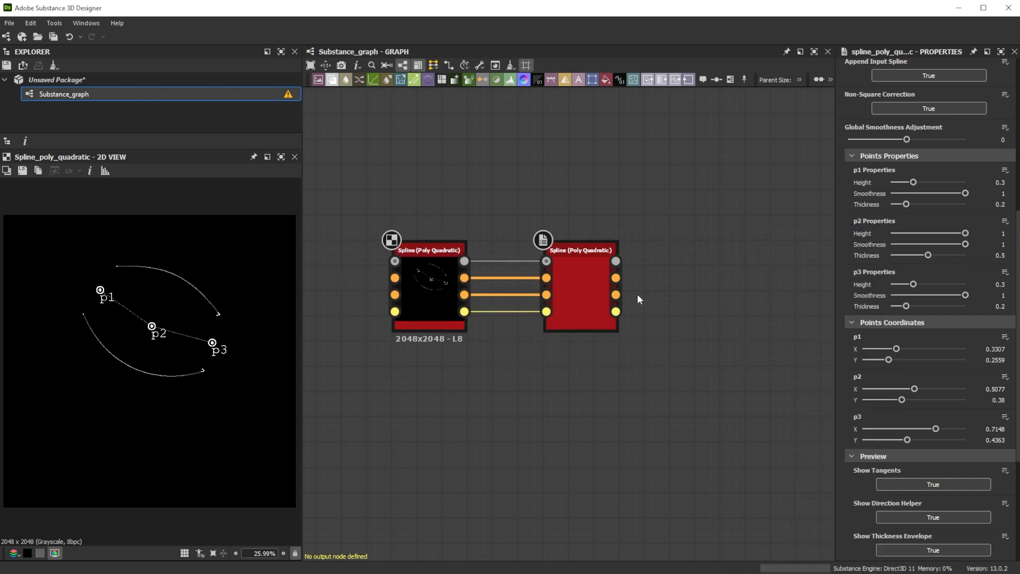
pyautogui.moveTo(615, 294); pyautogui.dragTo(705, 299)
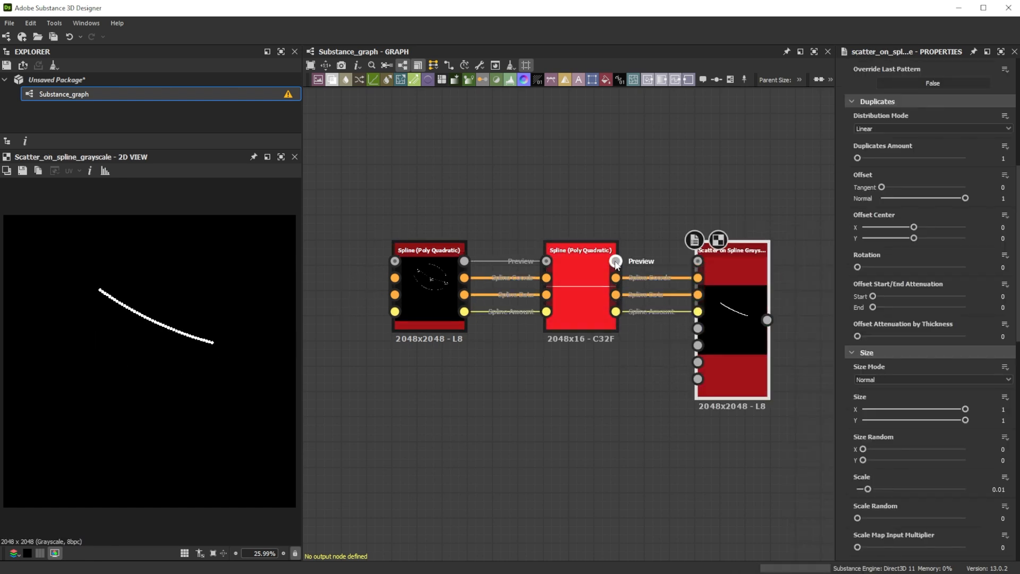
# Step: Reposition the second spline's three points to roughly mirror the first spline below it, and preview the scatter result
pyautogui.doubleClick(580, 311)
pyautogui.moveTo(213, 344); pyautogui.dragTo(215, 375)
pyautogui.moveTo(151, 326); pyautogui.dragTo(158, 390)
pyautogui.moveTo(100, 290); pyautogui.dragTo(93, 428)
pyautogui.doubleClick(735, 323)
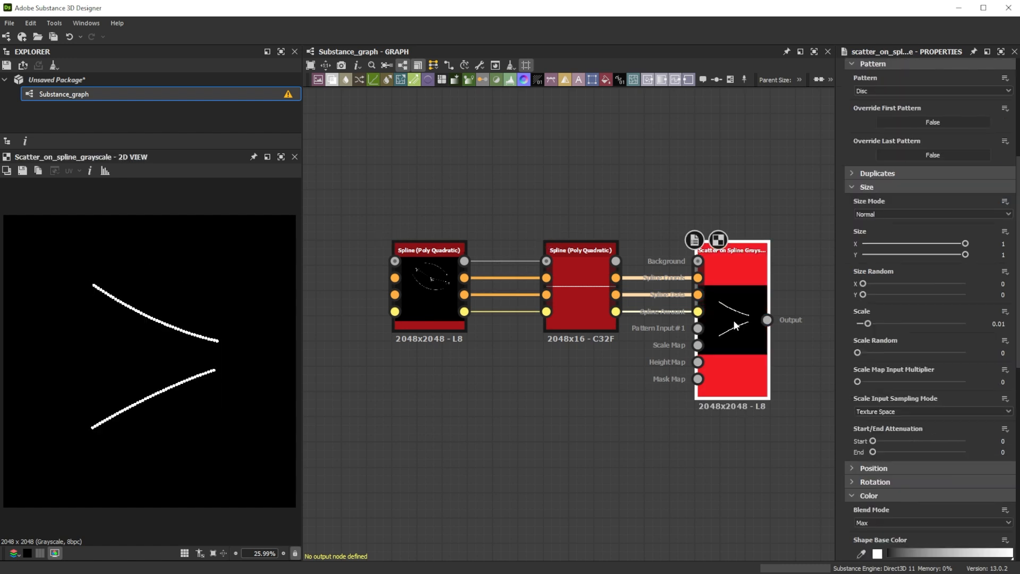
# Step: Scatter Paraboloid shapes sized by the spline thickness and raise the Spline Height Multiplier to its maximum
pyautogui.click(869, 91)
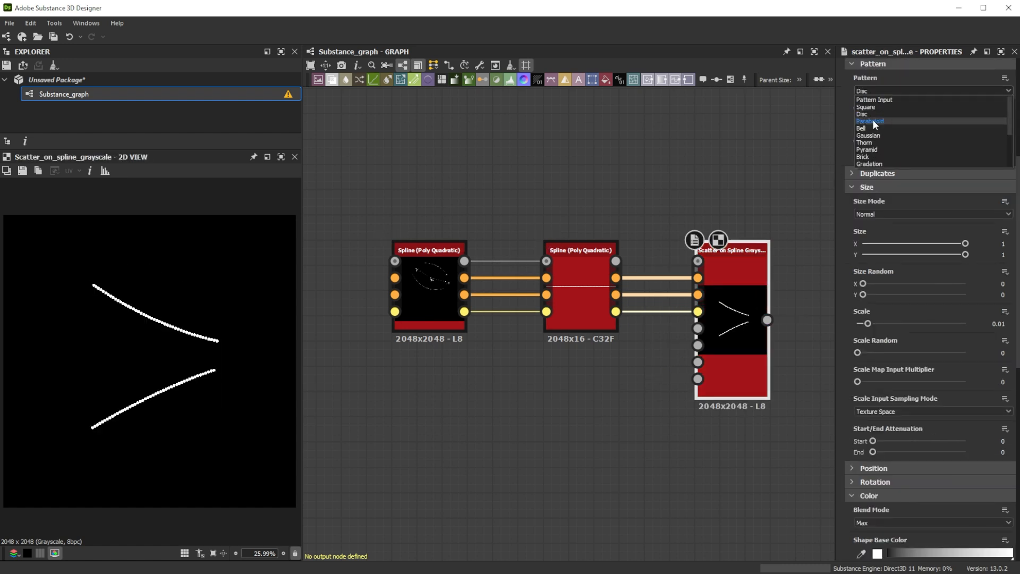
pyautogui.click(872, 119)
pyautogui.click(888, 211)
pyautogui.click(890, 226)
pyautogui.scroll(-5, 869, 275)
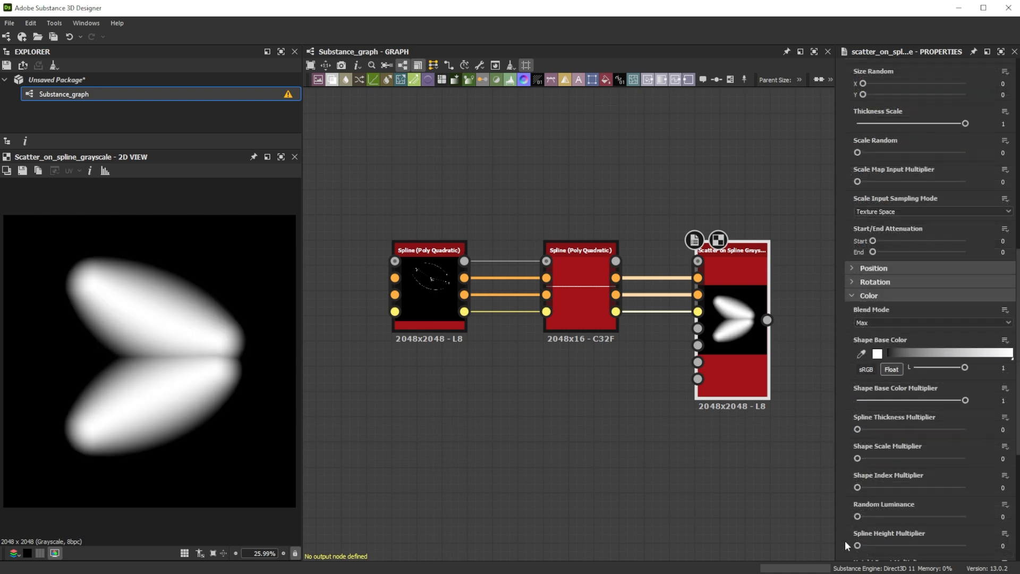
pyautogui.moveTo(857, 545); pyautogui.dragTo(965, 546)
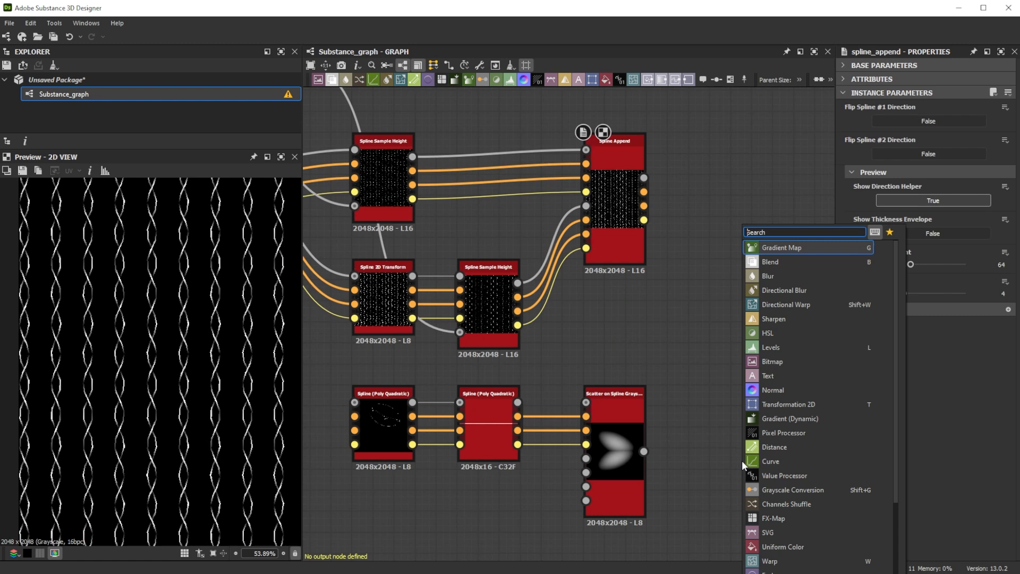
# Step: Add a second Scatter on Spline Grayscale fed by Spline Append's spline outputs, with the leaf-shaped scatter connected to Pattern Input #1
pyautogui.write('scatt')
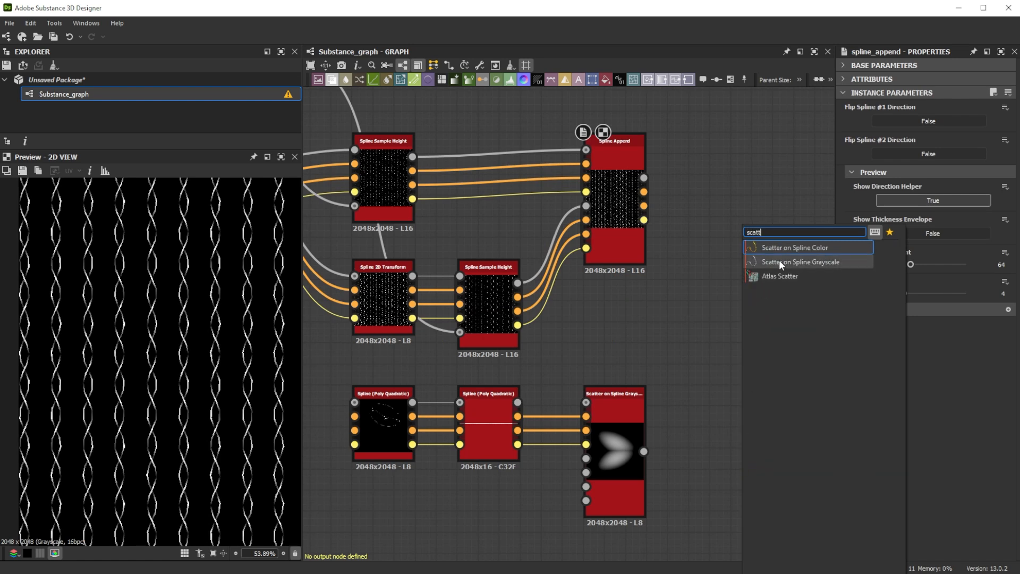
pyautogui.click(779, 261)
pyautogui.moveTo(643, 205); pyautogui.dragTo(712, 431)
pyautogui.moveTo(644, 451); pyautogui.dragTo(713, 459)
pyautogui.click(729, 463)
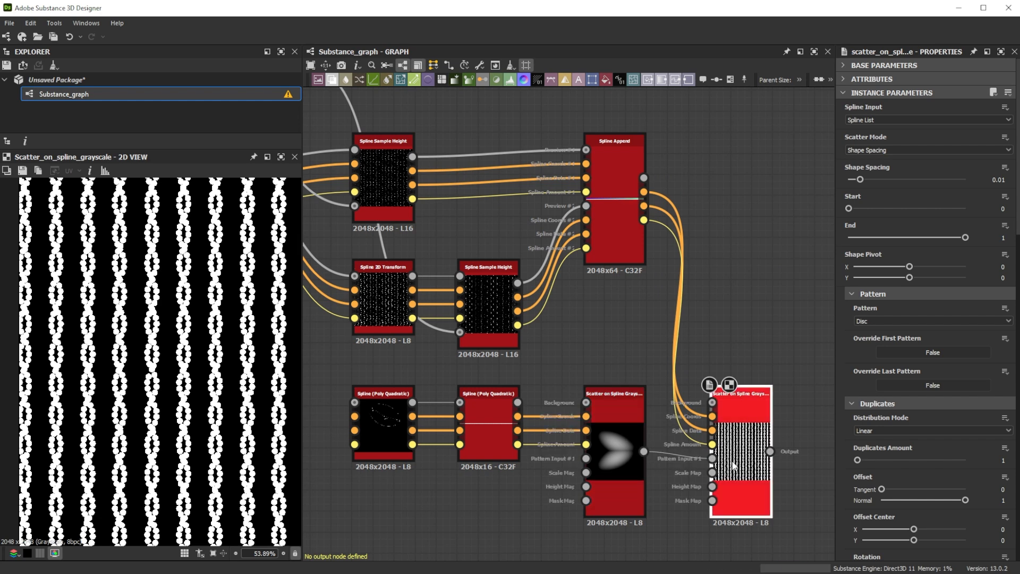
# Step: Set the new scatter node's Shape Spacing to 0.006 and its Pattern to Pattern Input
pyautogui.click(998, 180)
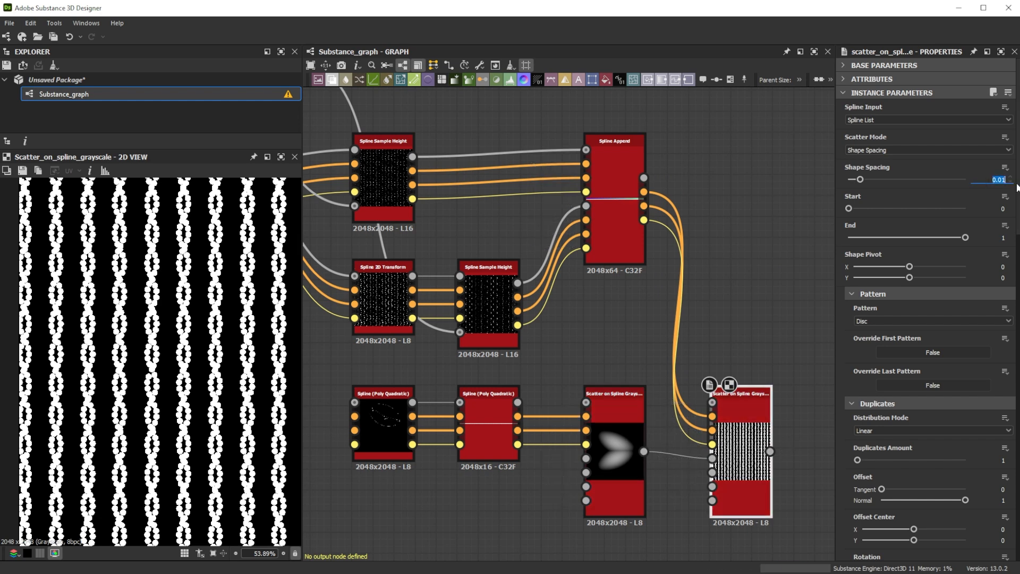
pyautogui.write('0')
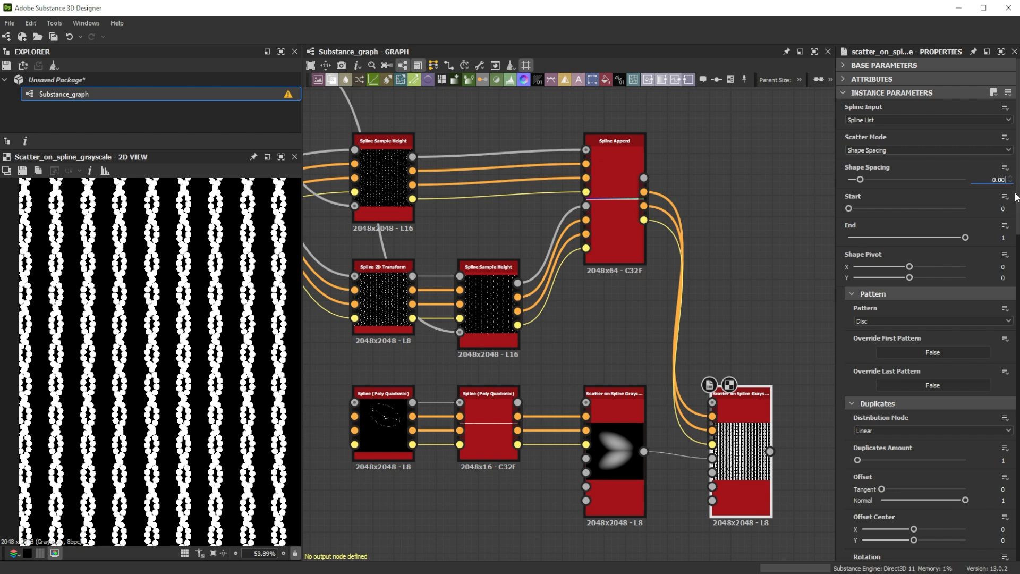
pyautogui.press('Return')
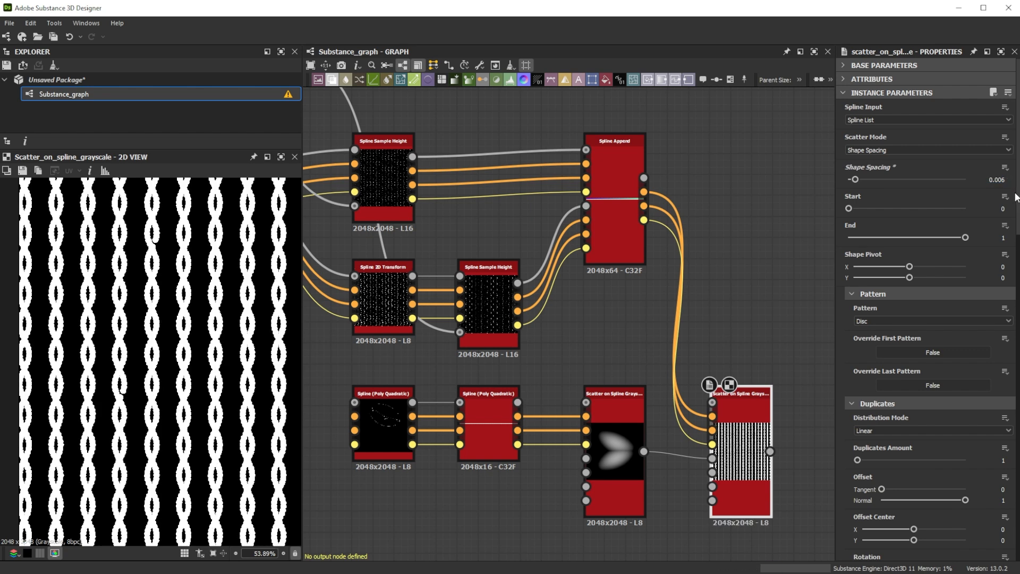
pyautogui.click(904, 318)
pyautogui.click(883, 330)
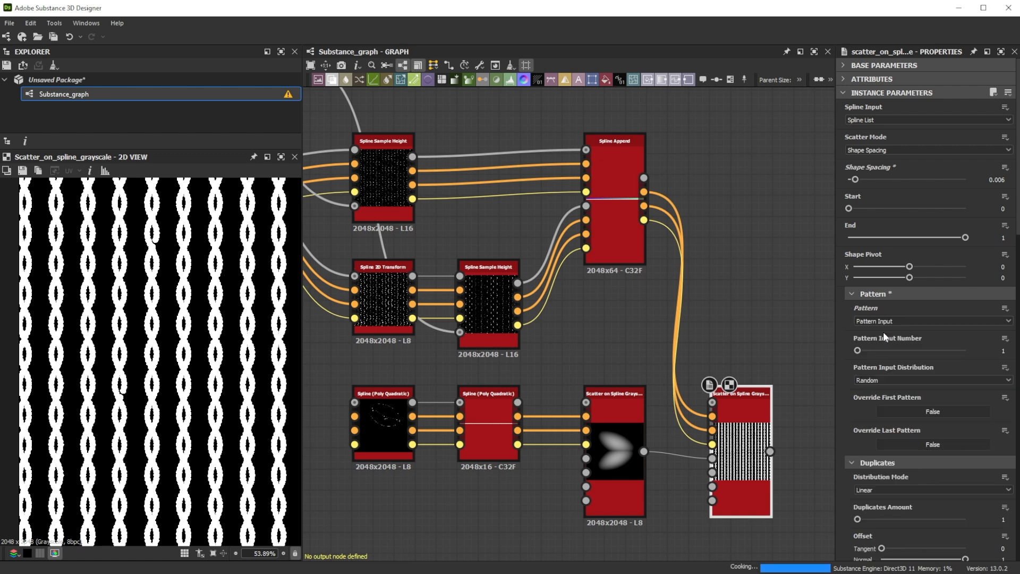
# Step: Set the Scale of the scattered leaf pattern to 0.025
pyautogui.scroll(-6, 883, 331)
pyautogui.click(999, 455)
pyautogui.write('.025')
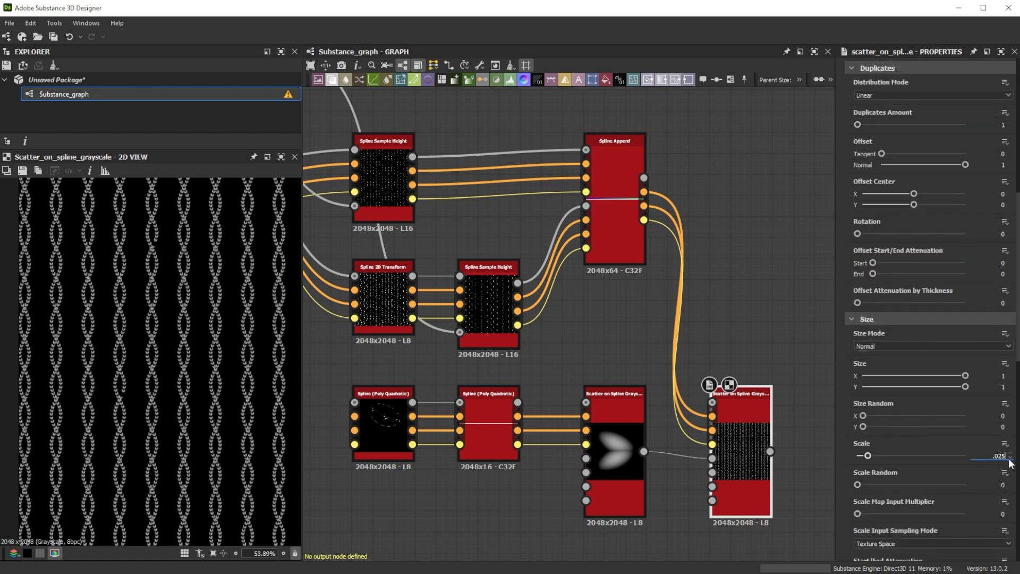
pyautogui.press('Return')
# Step: Set the scatter's Local Offset Random tangent to 0.002 and Random Offset on Spline to 0.2
pyautogui.scroll(-5, 983, 134)
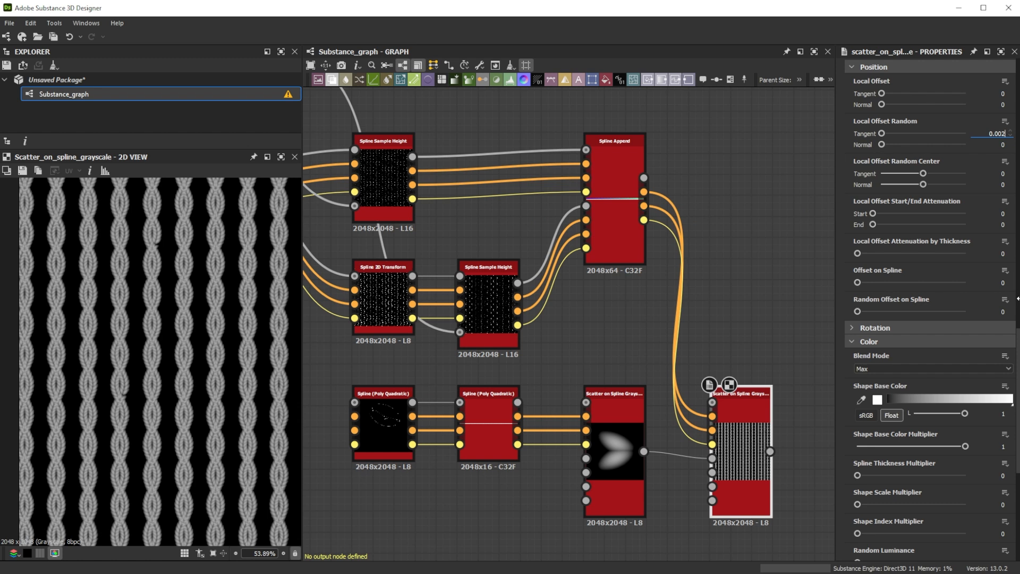
pyautogui.press('Return')
pyautogui.write('.2')
pyautogui.press('Return')
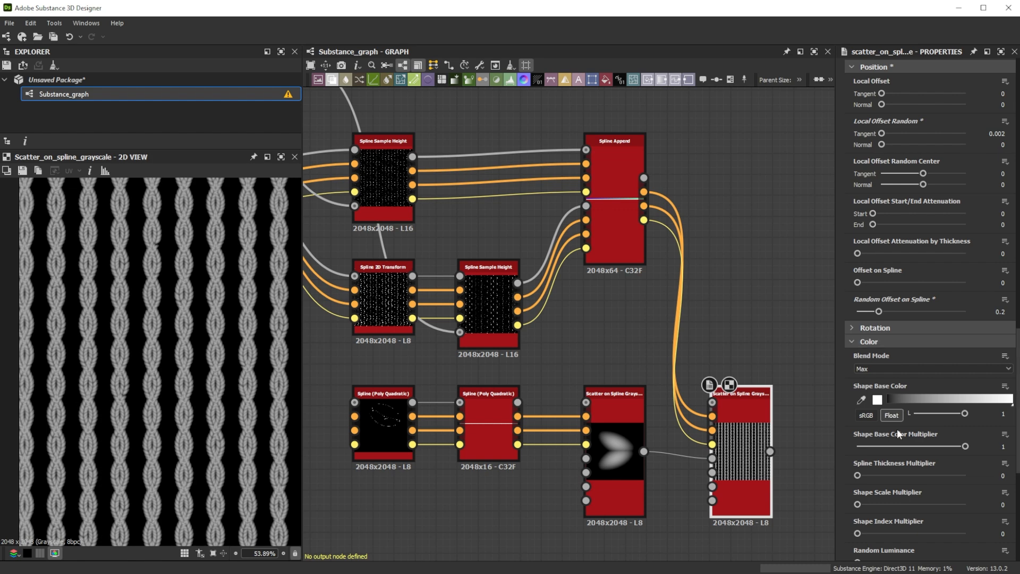
# Step: Set the braid scatter's Spline Height Multiplier to about 0.67
pyautogui.click(875, 330)
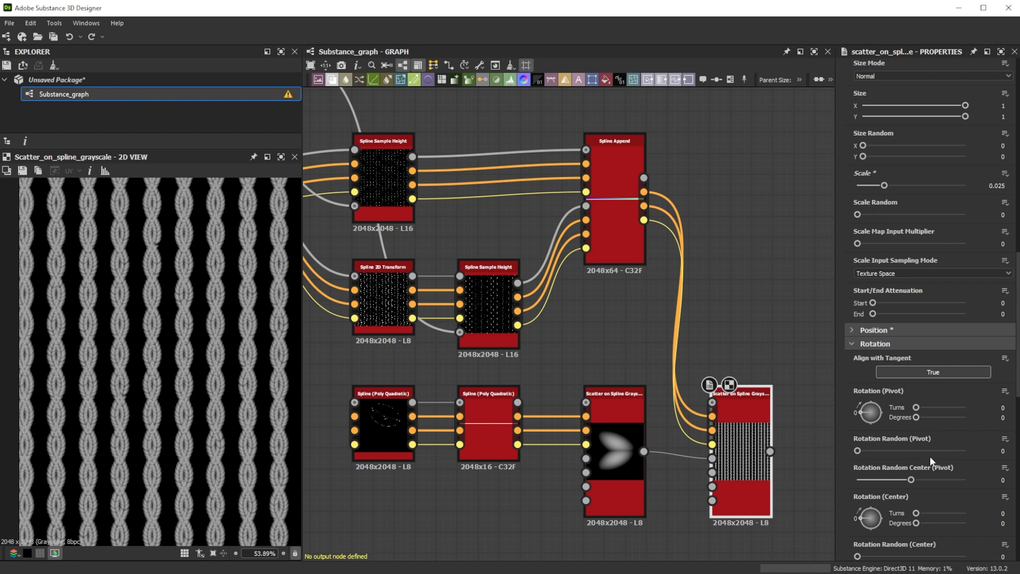
pyautogui.scroll(-10, 914, 475)
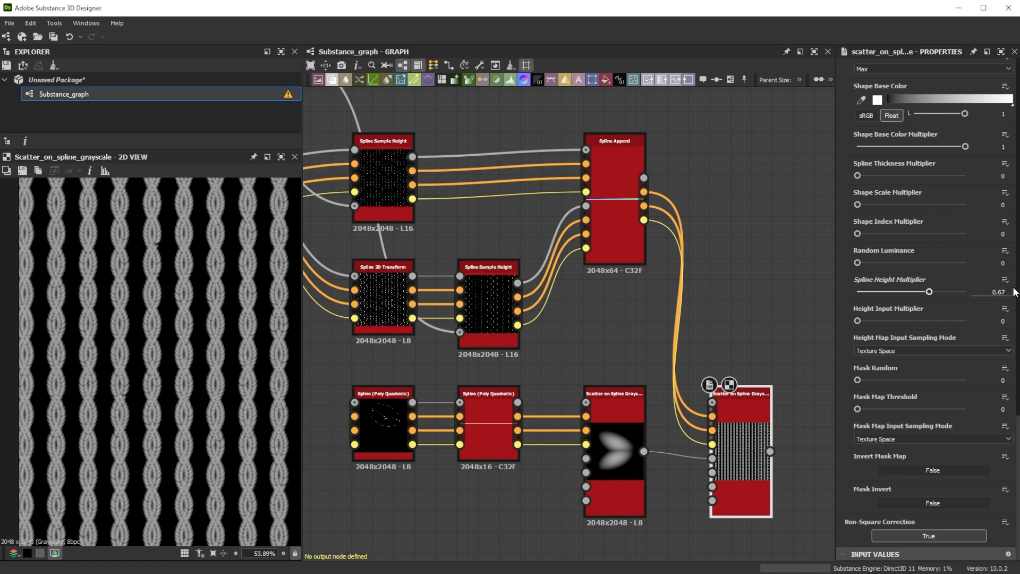
pyautogui.press('Return')
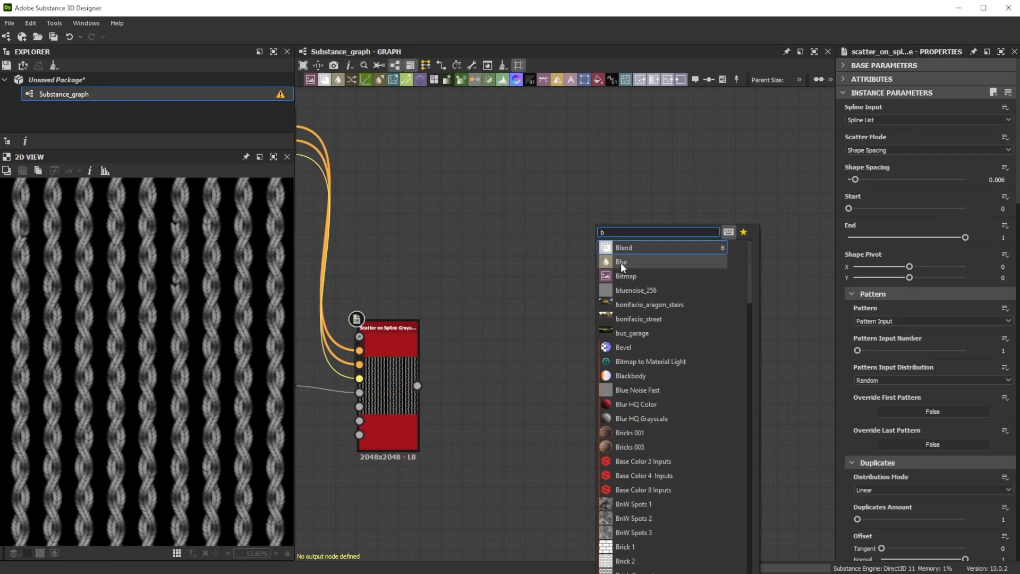
# Step: Add a Blend node after the braid scatter and set its blending mode to Max (Lighten)
pyautogui.click(616, 253)
pyautogui.moveTo(417, 385); pyautogui.dragTo(569, 393)
pyautogui.click(971, 136)
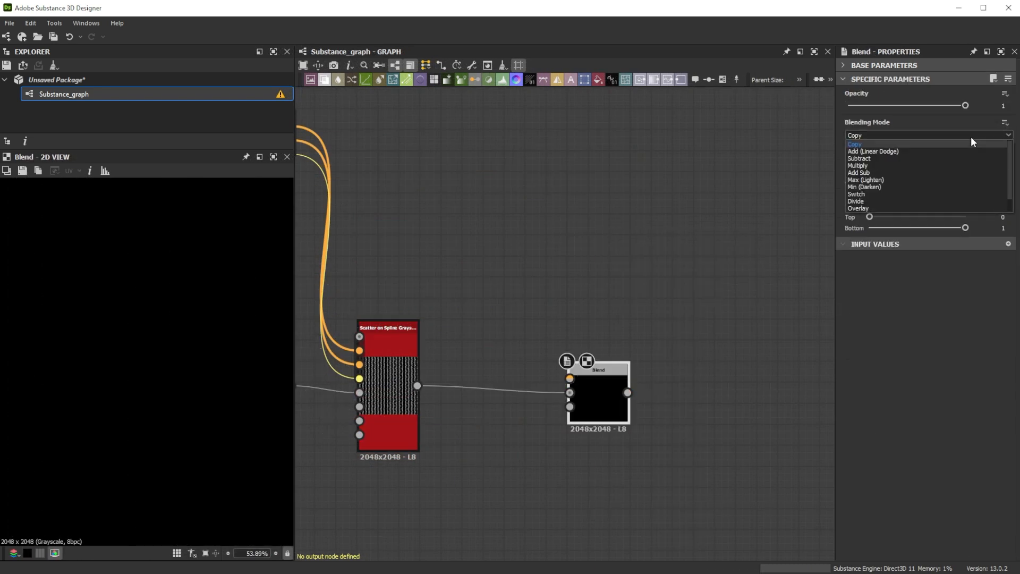
pyautogui.click(917, 179)
# Step: Route the scatter output through a new Transformation 2D node into the Blend's foreground input and preview the Blend
pyautogui.moveTo(457, 325); pyautogui.dragTo(460, 312)
pyautogui.write('tr')
pyautogui.click(502, 246)
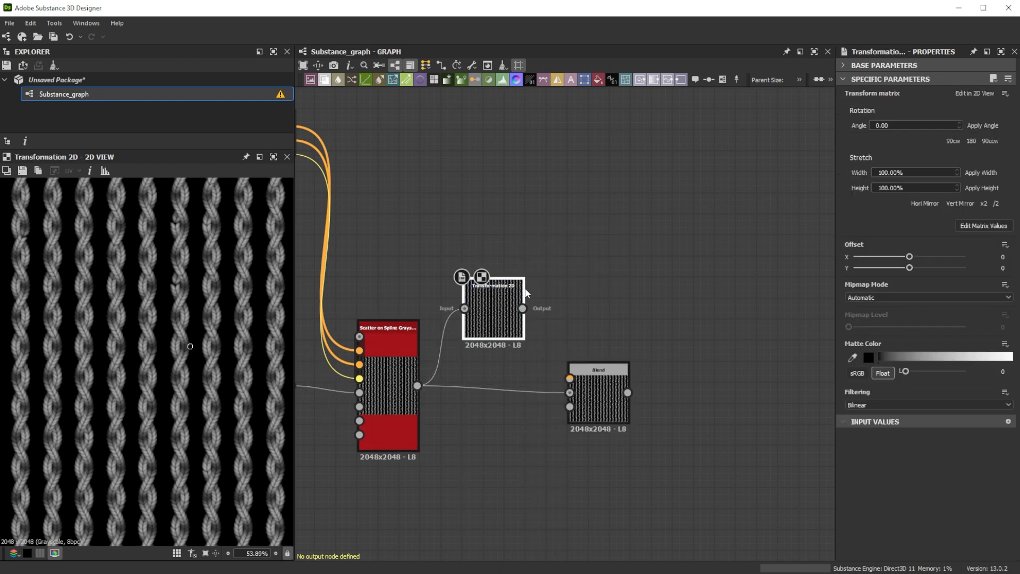
pyautogui.moveTo(533, 337); pyautogui.dragTo(569, 378)
pyautogui.doubleClick(594, 390)
# Step: Mirror the Transformation 2D horizontally with a -100% width stretch and set its X offset to 0.0425
pyautogui.click(493, 303)
pyautogui.click(878, 173)
pyautogui.write('-')
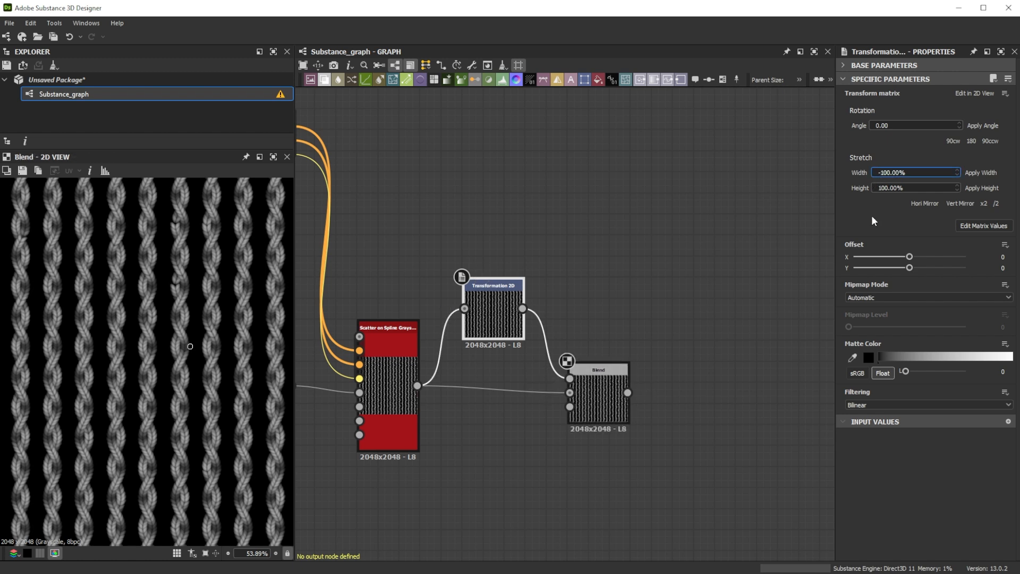
pyautogui.press('Return')
pyautogui.doubleClick(1003, 257)
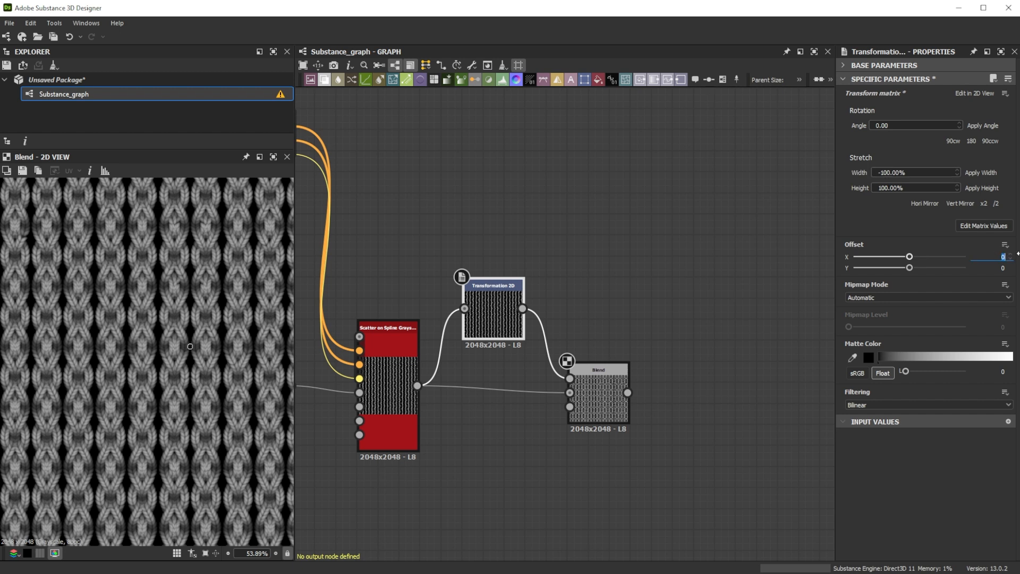
pyautogui.write('0.0425')
pyautogui.press('Return')
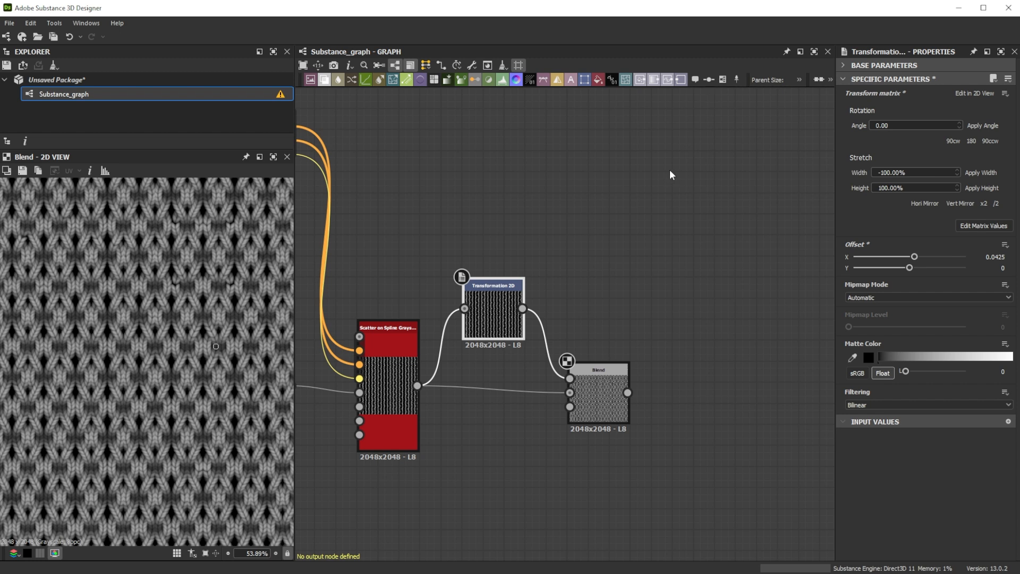
# Step: Add another Blend node fed by the knit Blend's output and set its blending mode to Max (Lighten)
pyautogui.moveTo(337, 386); pyautogui.dragTo(801, 386)
pyautogui.write('bl')
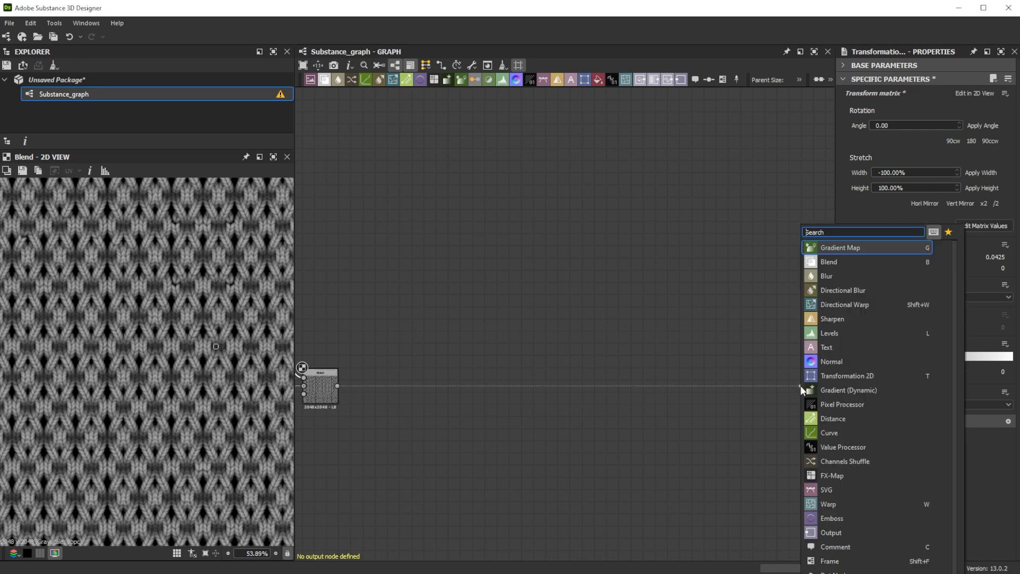
pyautogui.click(823, 245)
pyautogui.click(890, 135)
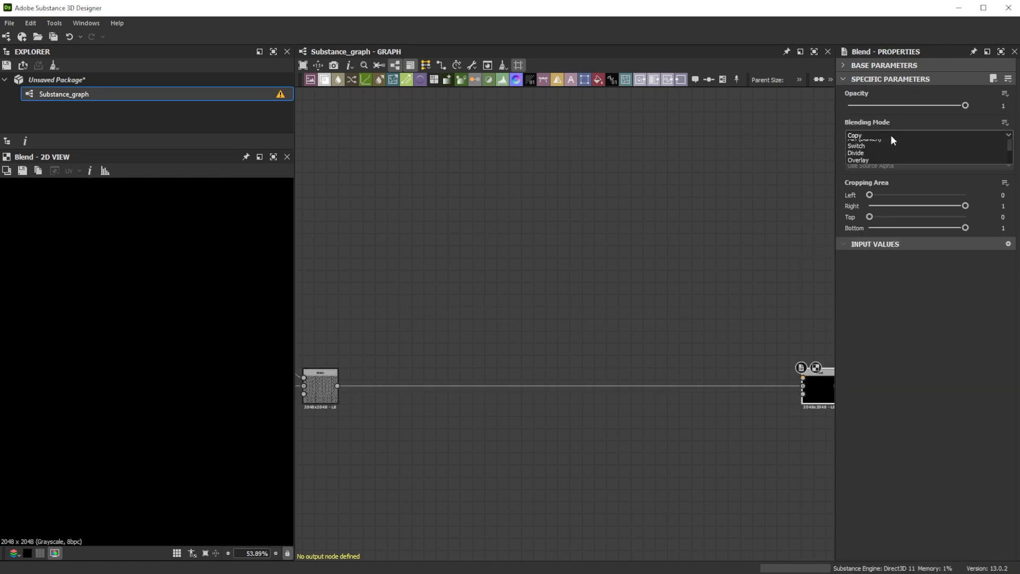
pyautogui.click(877, 180)
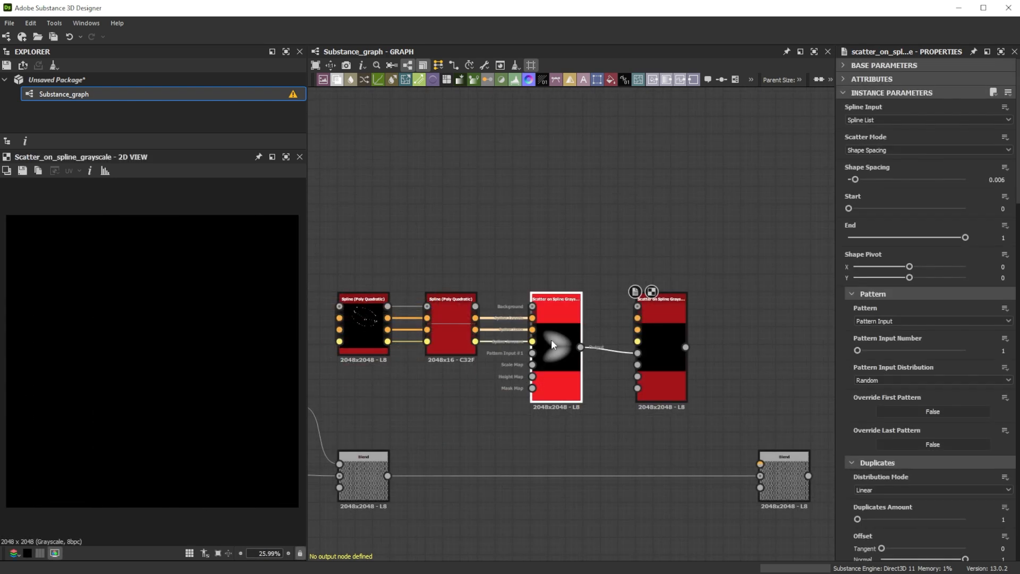
# Step: Flatten the second spline of the copied leaf setup into a nearly horizontal line across the lower-left part of the canvas
pyautogui.doubleClick(451, 324)
pyautogui.moveTo(49, 402); pyautogui.dragTo(52, 408)
pyautogui.moveTo(160, 389); pyautogui.dragTo(128, 407)
pyautogui.moveTo(216, 369); pyautogui.dragTo(201, 404)
# Step: Flatten the copied setup's first spline horizontally, offset up and right of the second, and inspect its scatter node
pyautogui.click(363, 321)
pyautogui.moveTo(220, 341); pyautogui.dragTo(259, 335)
pyautogui.moveTo(157, 326); pyautogui.dragTo(188, 332)
pyautogui.moveTo(109, 295); pyautogui.dragTo(135, 339)
pyautogui.click(559, 367)
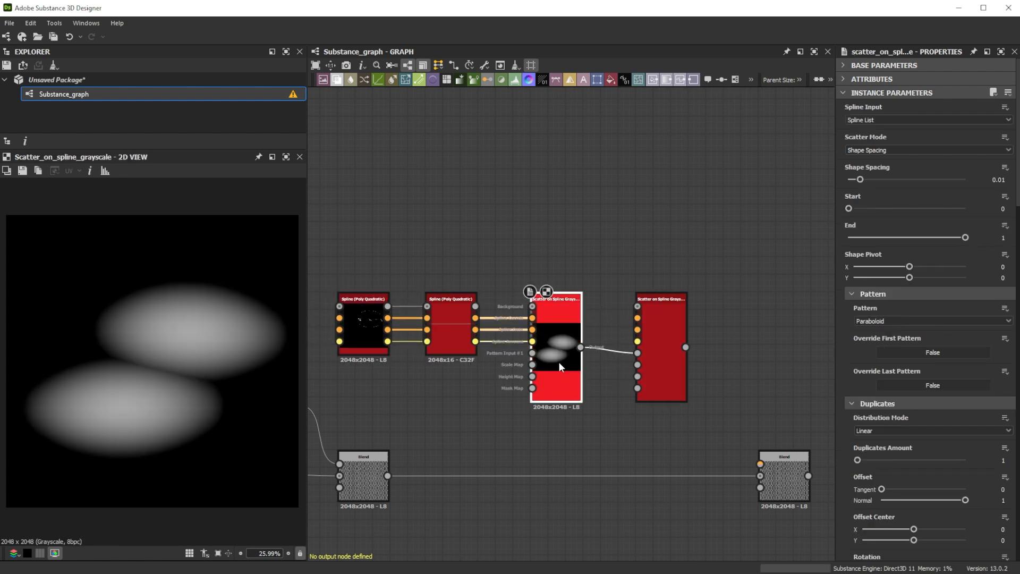
# Step: Set the copied Spline Bridge (2 Splines) node's Bridge Splines Amount to 41
pyautogui.press('f')
pyautogui.moveTo(381, 316); pyautogui.dragTo(363, 298)
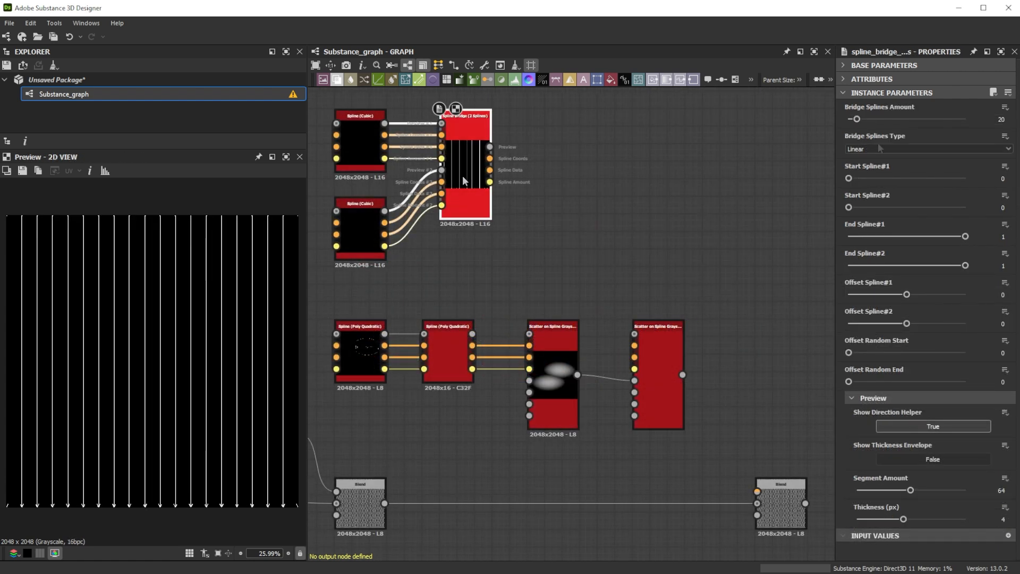
pyautogui.click(1000, 119)
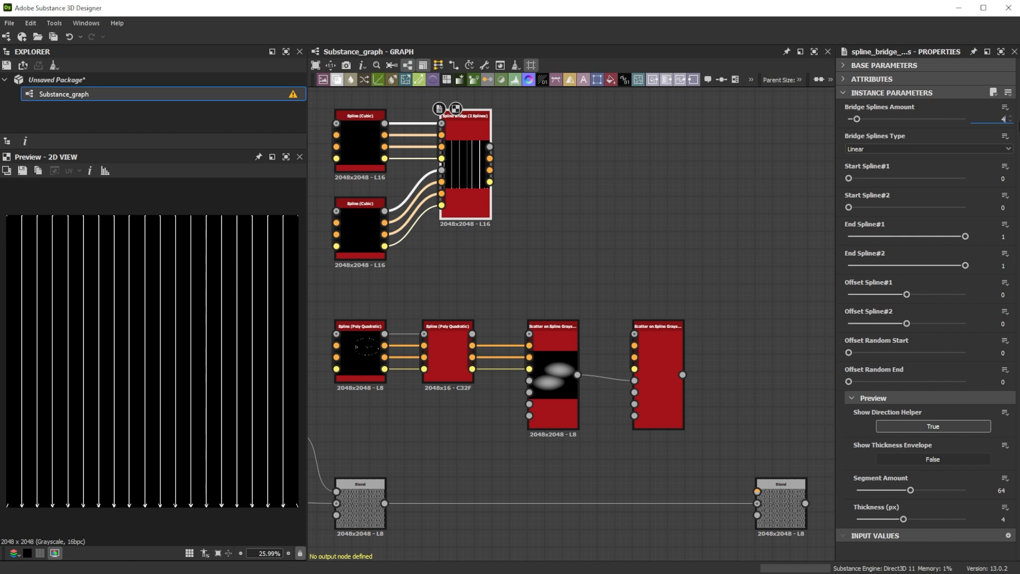
pyautogui.press('Return')
# Step: Add a Spline 2D Transform node fed by the copied Spline Bridge's outputs
pyautogui.press('space')
pyautogui.write('2d')
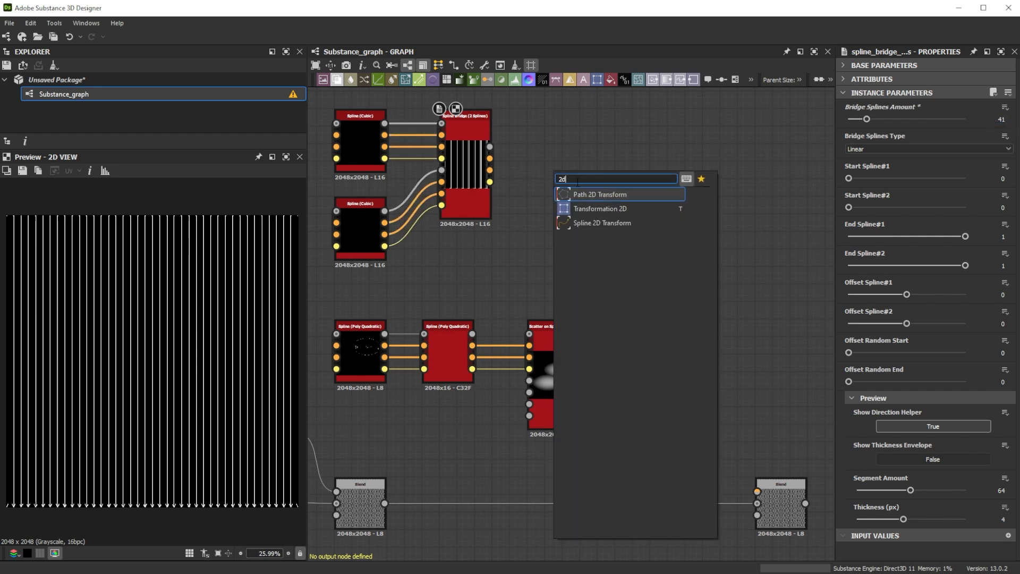
pyautogui.click(592, 223)
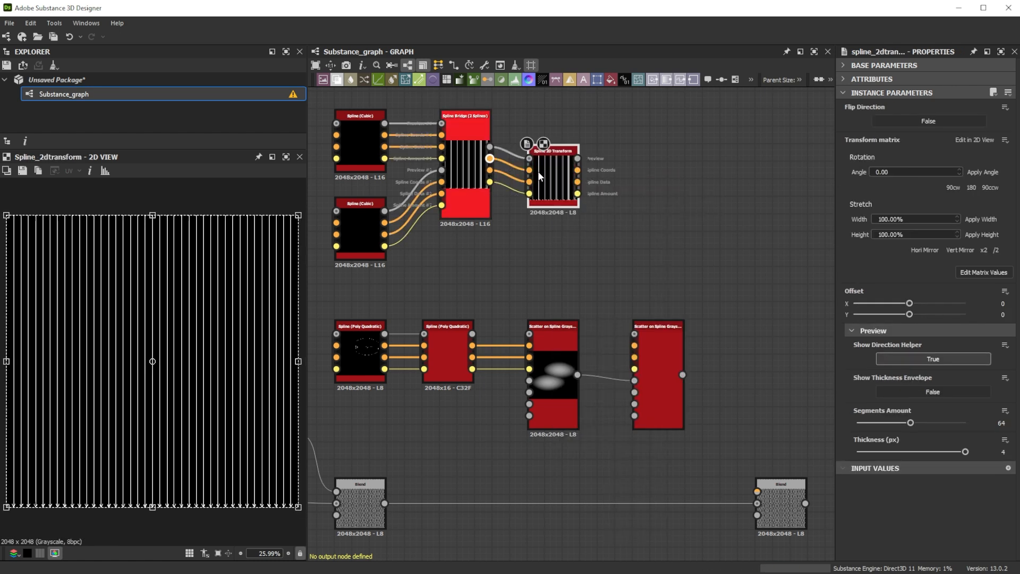
# Step: Connect the Spline 2D Transform's spline outputs to the second scatter node and link that scatter's output to the final Blend's foreground
pyautogui.moveTo(578, 169)
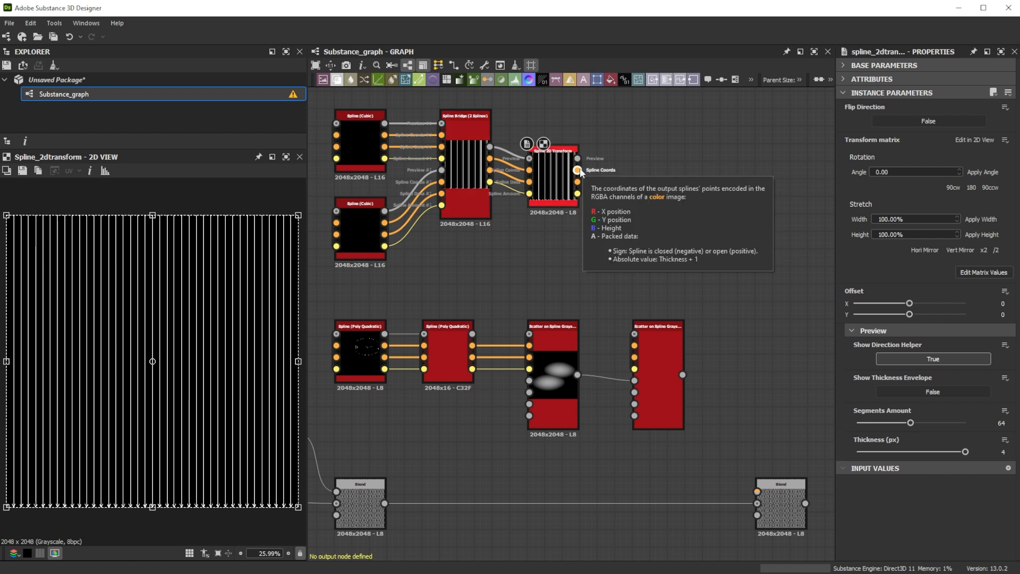
pyautogui.moveTo(578, 170); pyautogui.dragTo(648, 334)
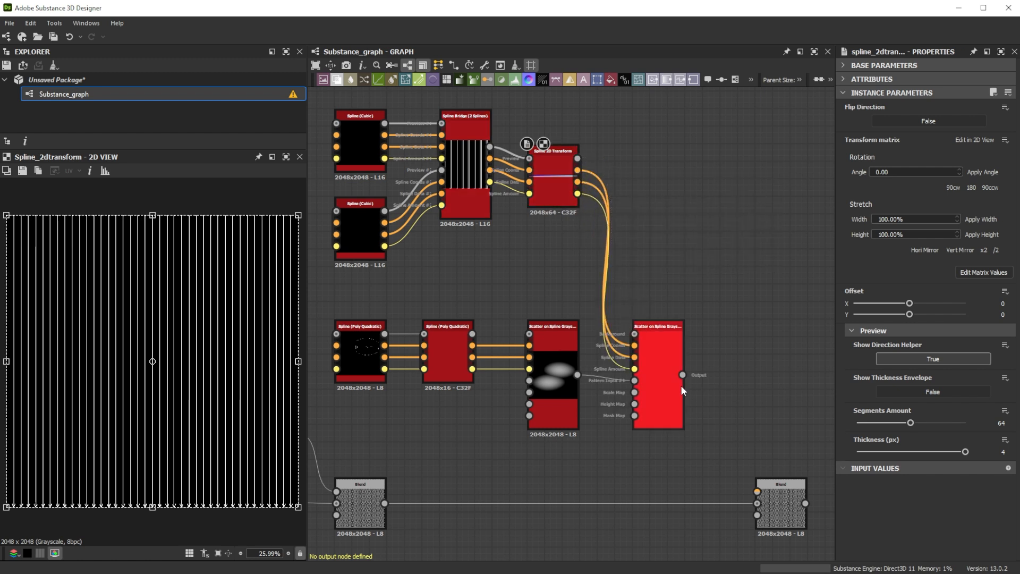
pyautogui.moveTo(683, 376); pyautogui.dragTo(758, 491)
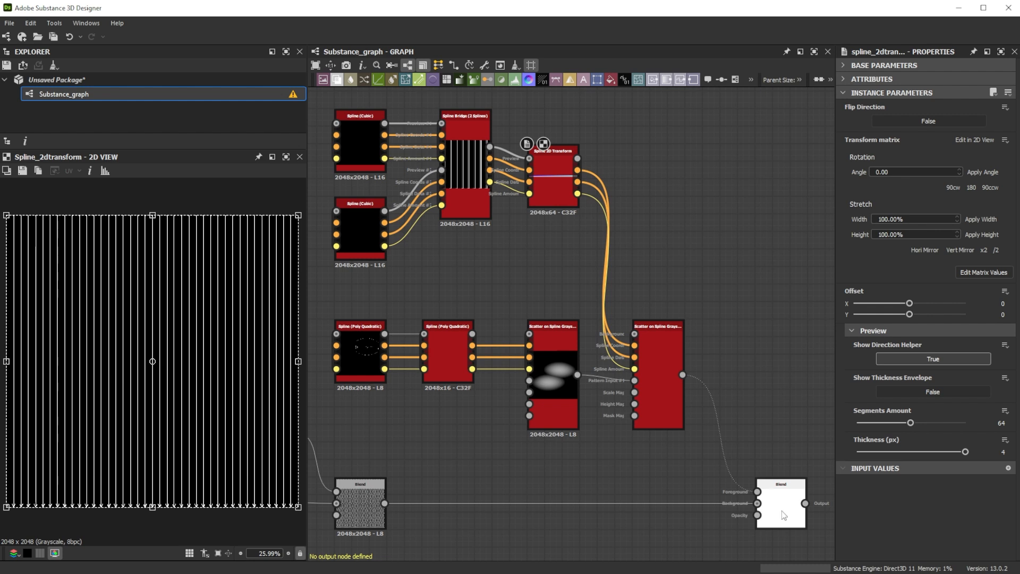
# Step: Set the newly connected scatter node's Shape Spacing to 0.012 and its Shape Base Color luminance to 145
pyautogui.doubleClick(657, 402)
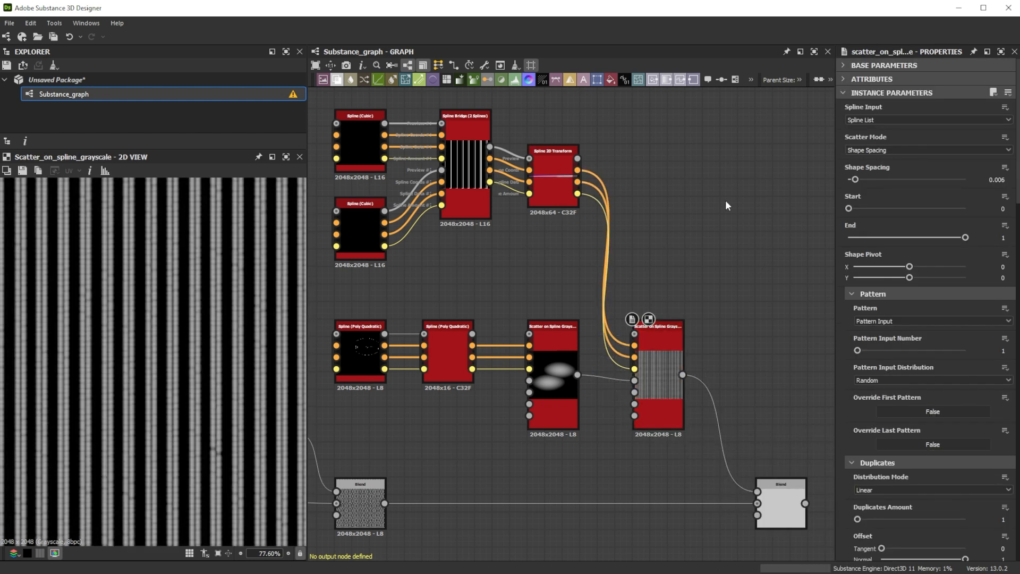
pyautogui.scroll(-1, 999, 159)
pyautogui.click(997, 126)
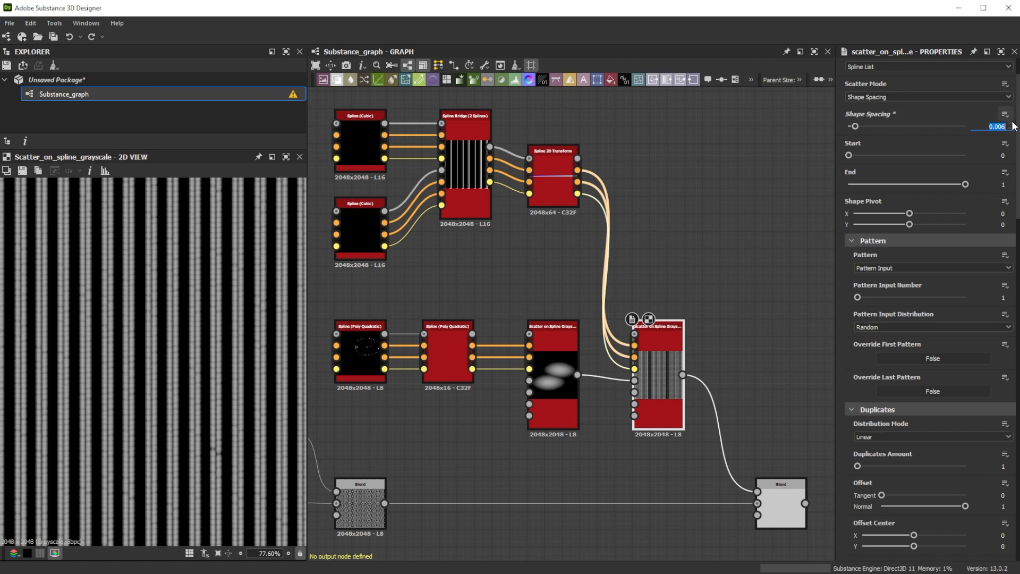
pyautogui.write('0.012')
pyautogui.press('Return')
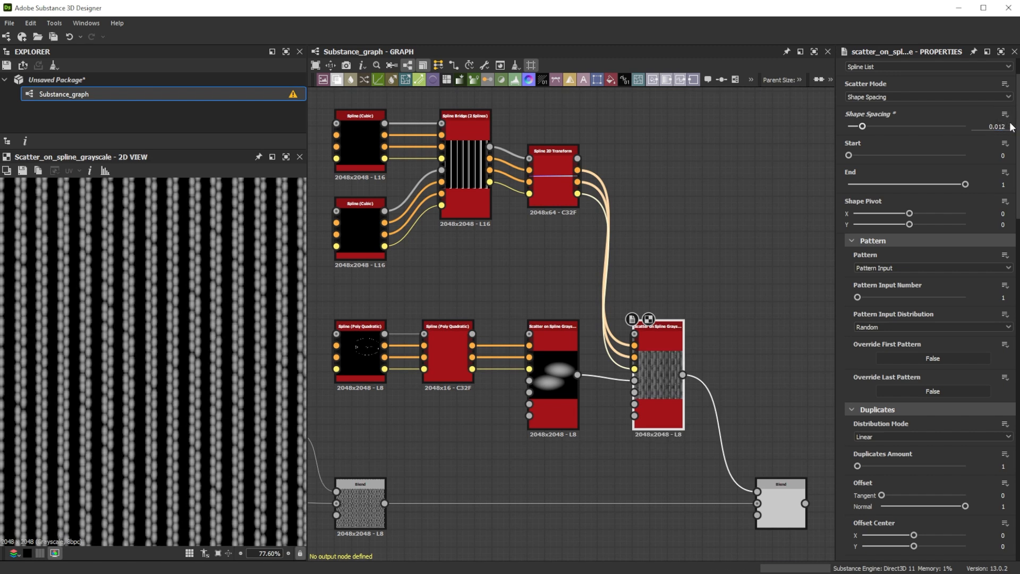
pyautogui.scroll(-10, 999, 159)
pyautogui.click(997, 145)
pyautogui.write('145')
pyautogui.press('Return')
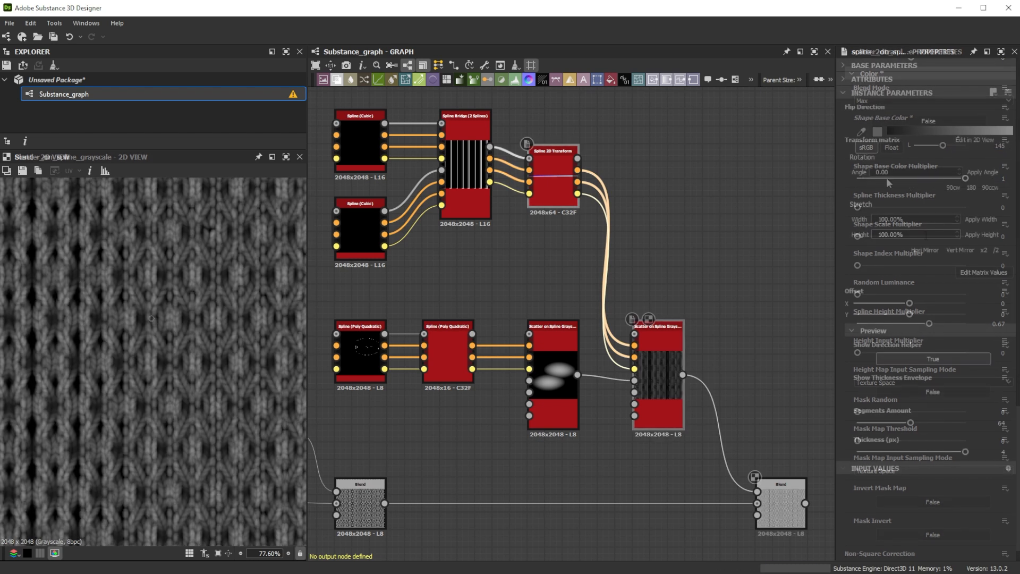
# Step: Rotate the Spline 2D Transform node's splines 90 degrees clockwise
pyautogui.click(949, 186)
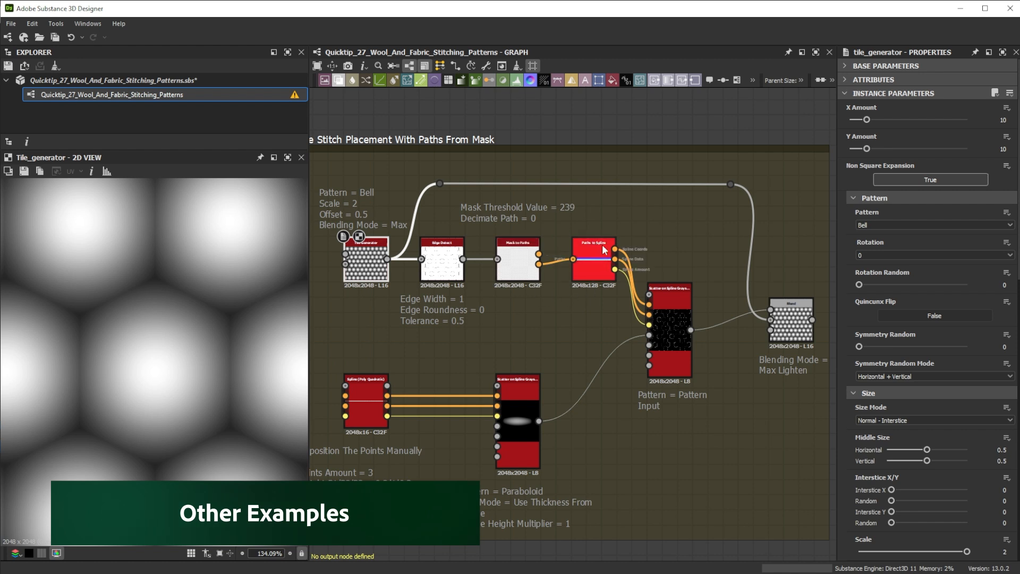
# Step: Examine the outputs of the mask-based stitch placement example, the basic stitching variants and the ring-shaped scatter in the Wool And Fabric Stitching Patterns graph
pyautogui.doubleClick(790, 321)
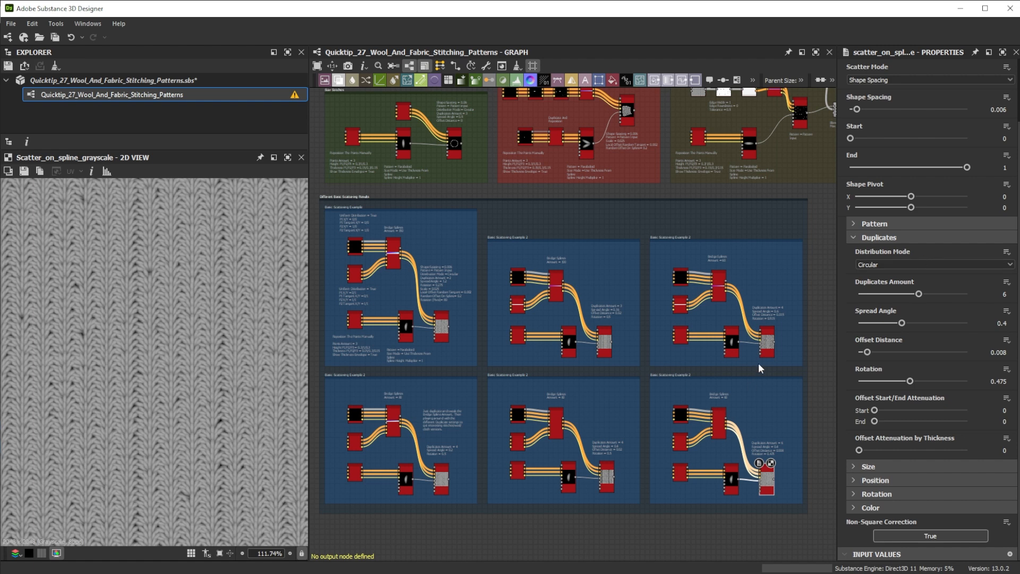
pyautogui.click(769, 353)
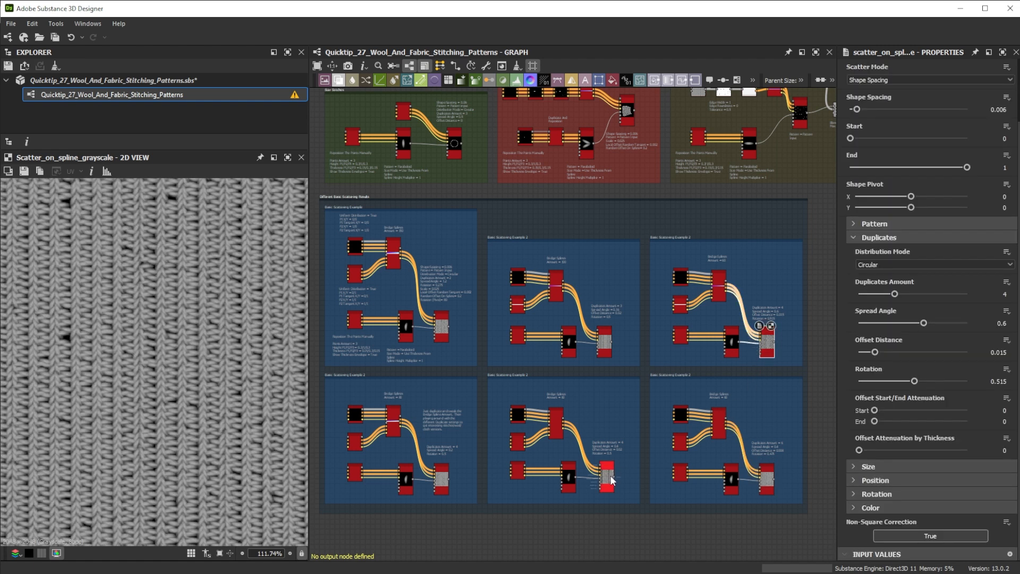
pyautogui.click(609, 477)
pyautogui.click(609, 350)
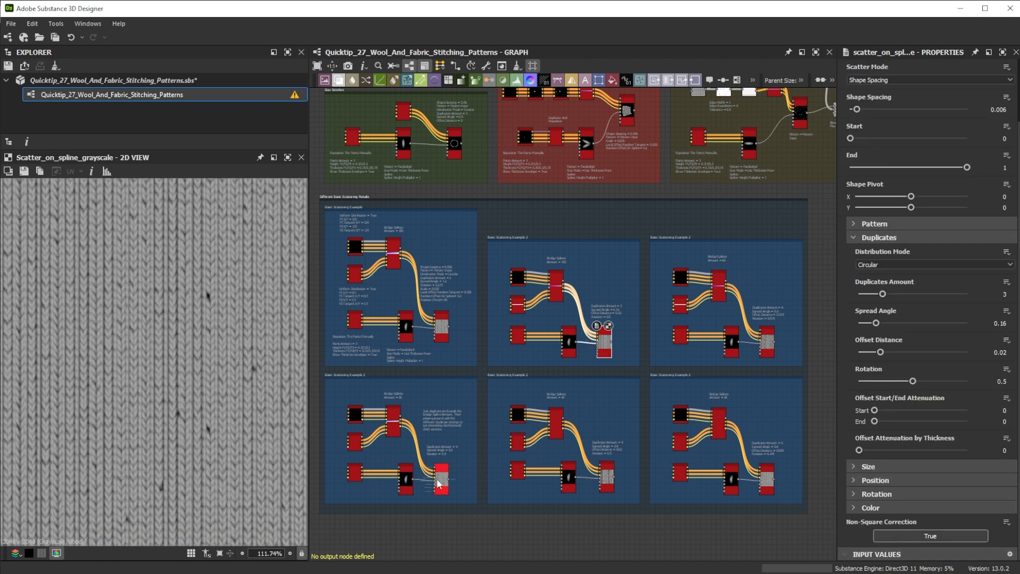
pyautogui.click(439, 482)
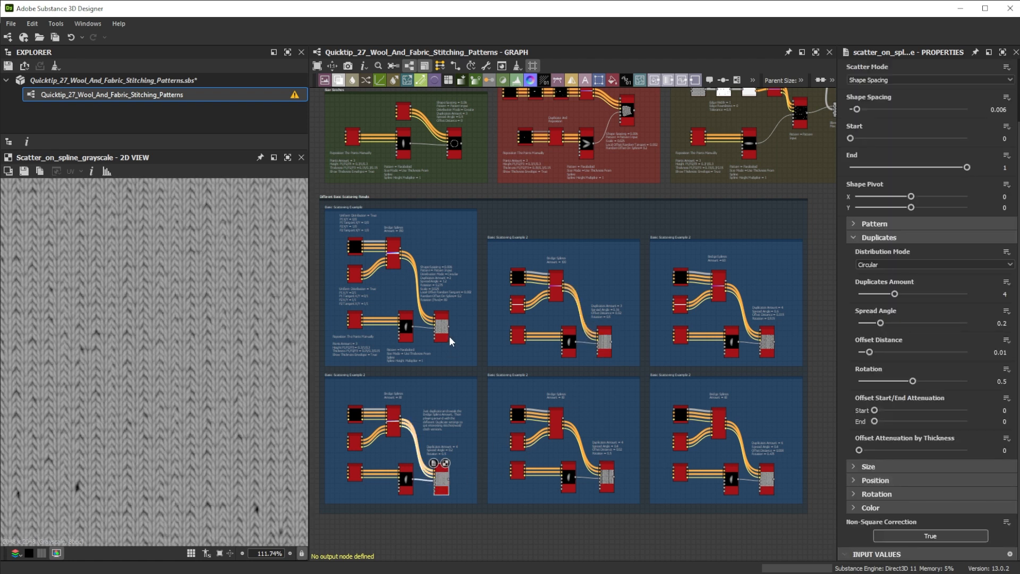
pyautogui.click(444, 338)
pyautogui.doubleClick(455, 143)
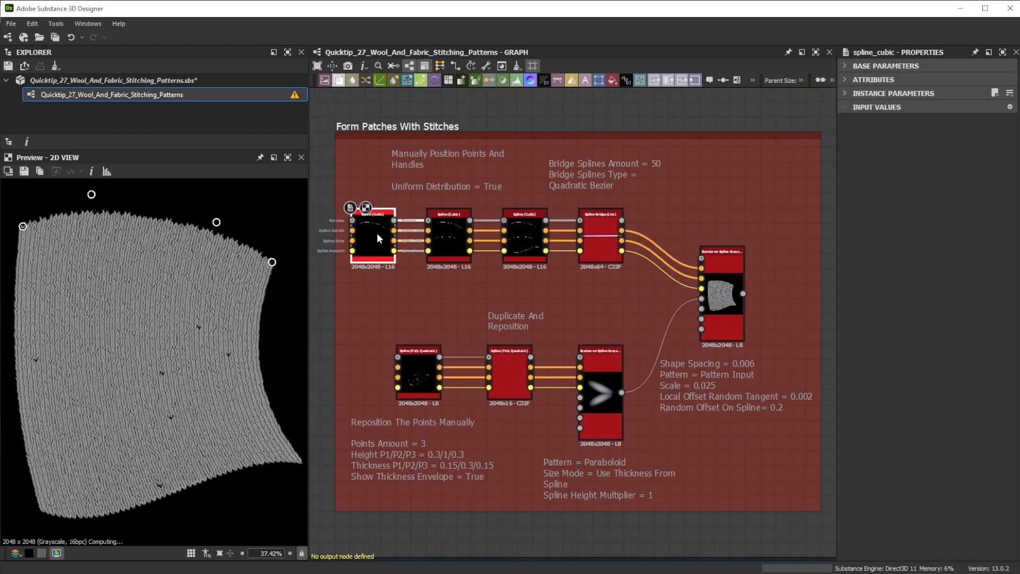
# Step: Examine the three Spline (Cubic) nodes and the final scatter node in the Form Patches With Stitches example
pyautogui.doubleClick(377, 233)
pyautogui.doubleClick(434, 244)
pyautogui.doubleClick(518, 236)
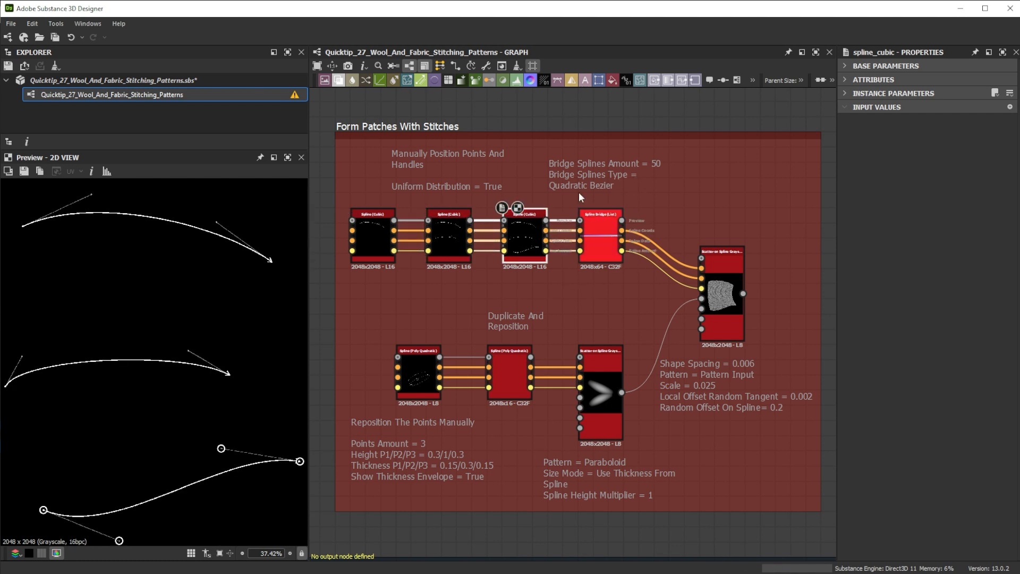
pyautogui.doubleClick(722, 279)
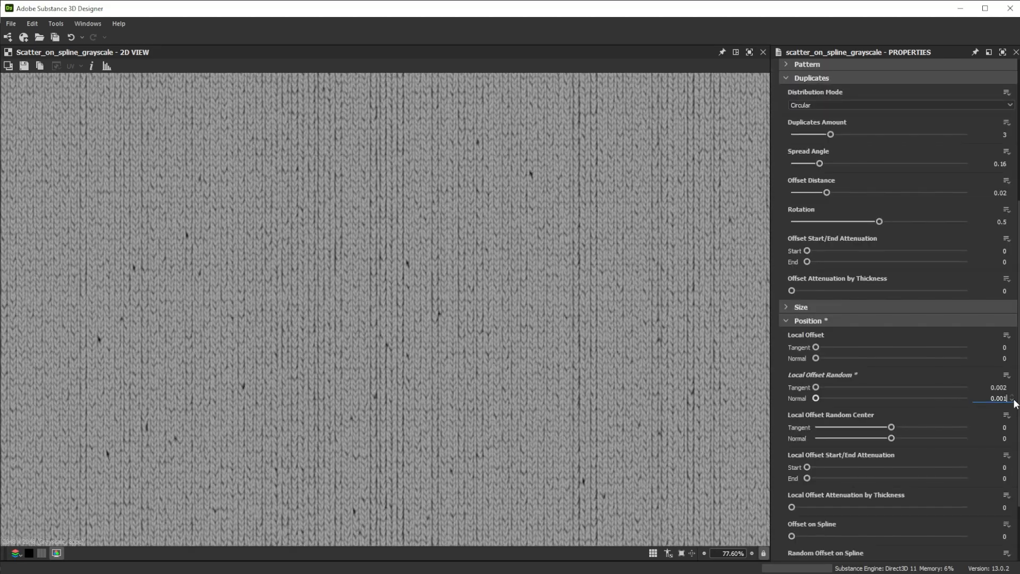
# Step: Randomize the stitches with Local Offset Random Normal 0.001, Random Offset on Spline 0.5 and Rotation Random (Pivot) 0.07
pyautogui.scroll(-5, 802, 438)
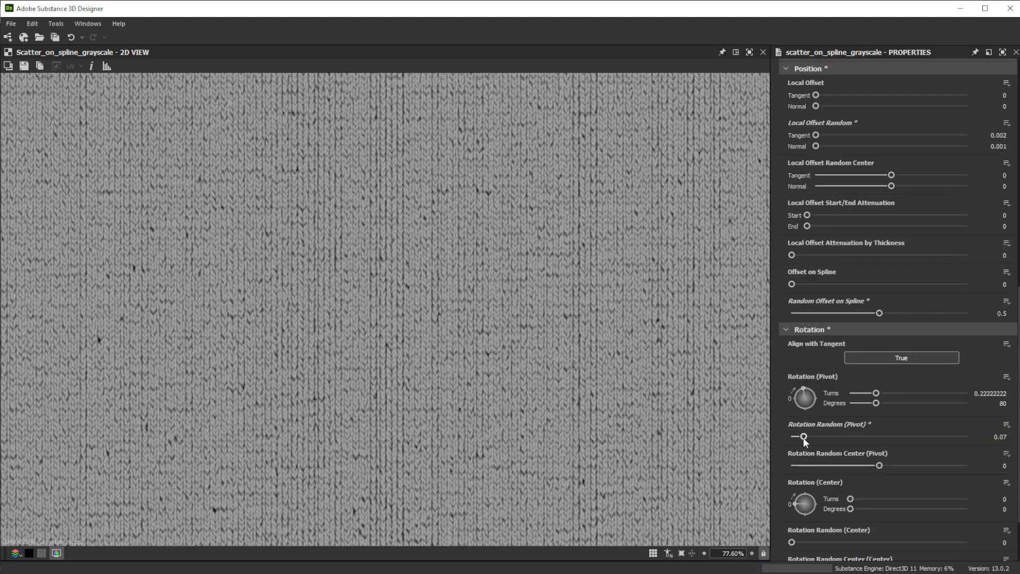